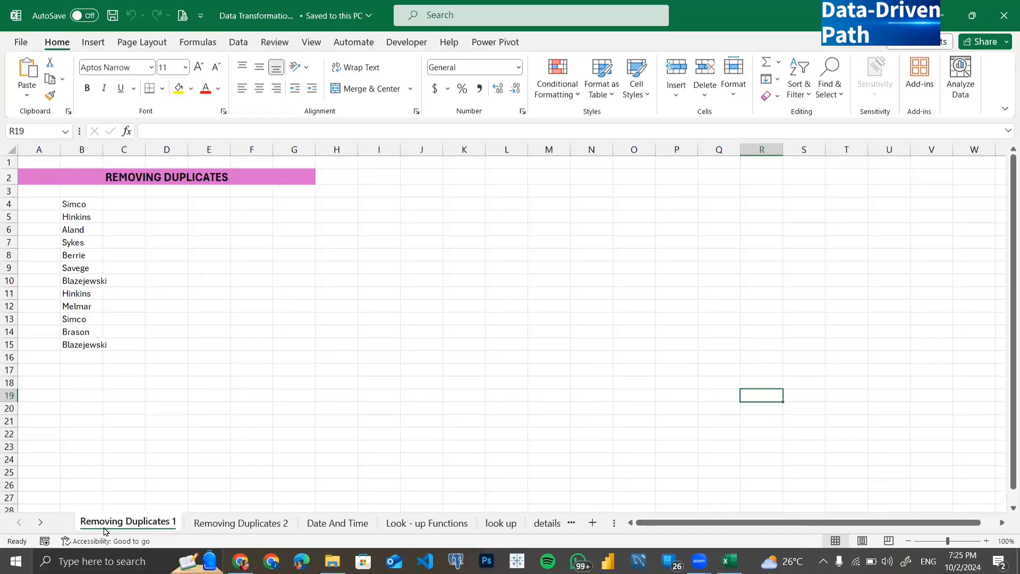
- Highlight the duplicate values in B4:B15 using conditional formatting with Light Red Fill with Dark Red Text
{"action": "left_click", "coordinate": [218, 532]}
{"action": "left_click_drag", "start_coordinate": [76, 202], "coordinate": [256, 345]}
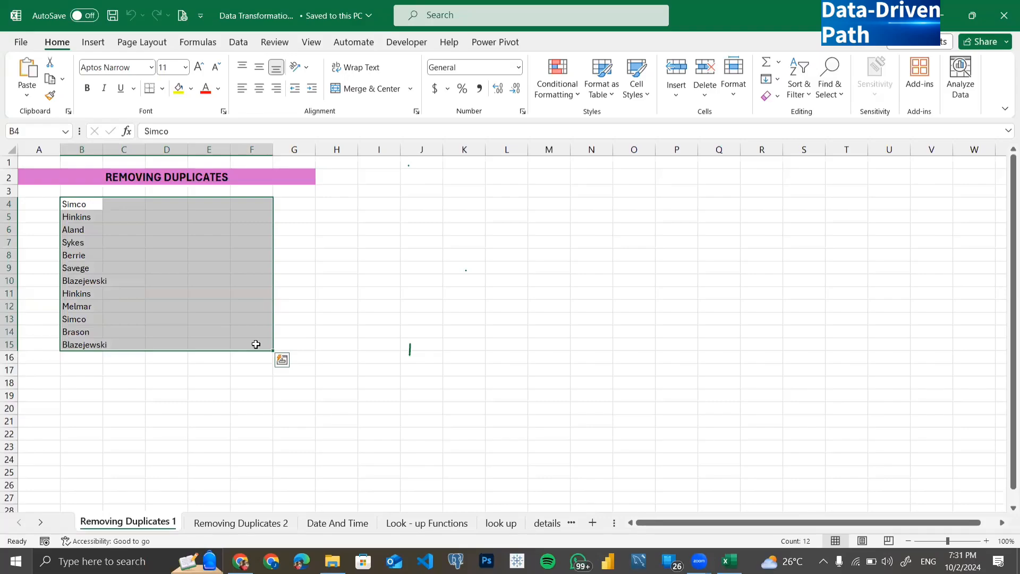
{"action": "left_click", "coordinate": [80, 205]}
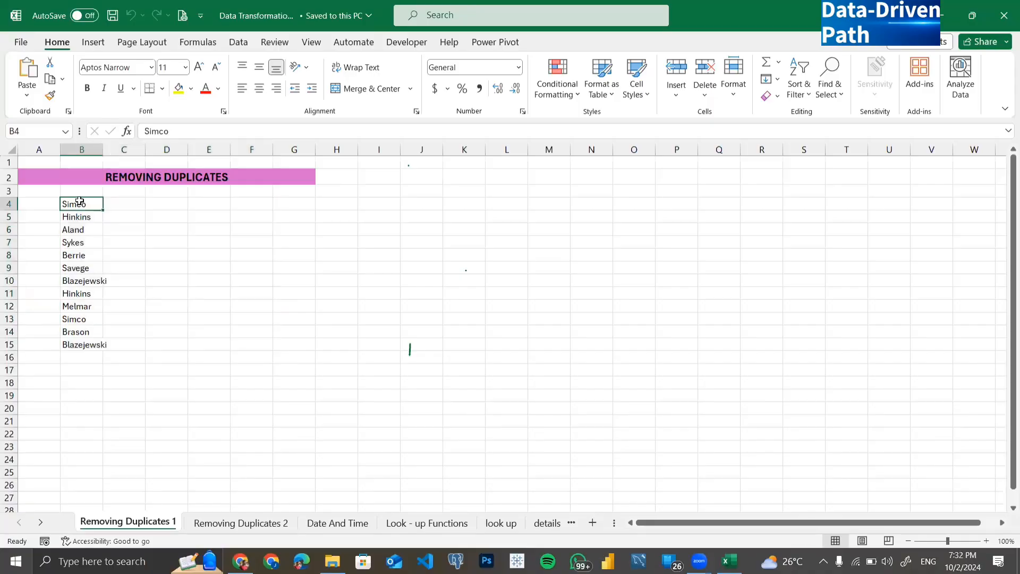
{"action": "left_click_drag", "start_coordinate": [78, 201], "coordinate": [81, 342]}
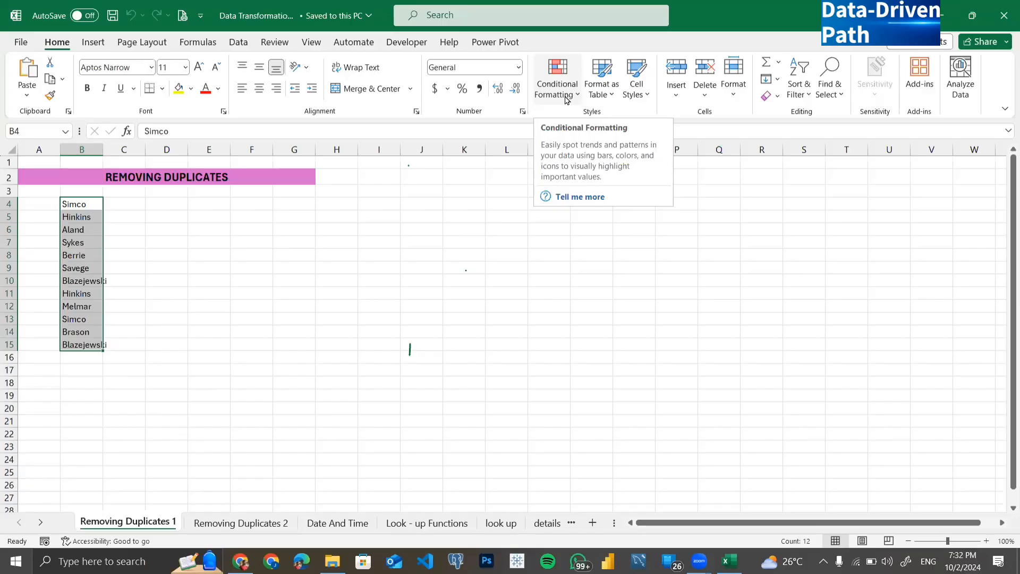
{"action": "left_click", "coordinate": [567, 99]}
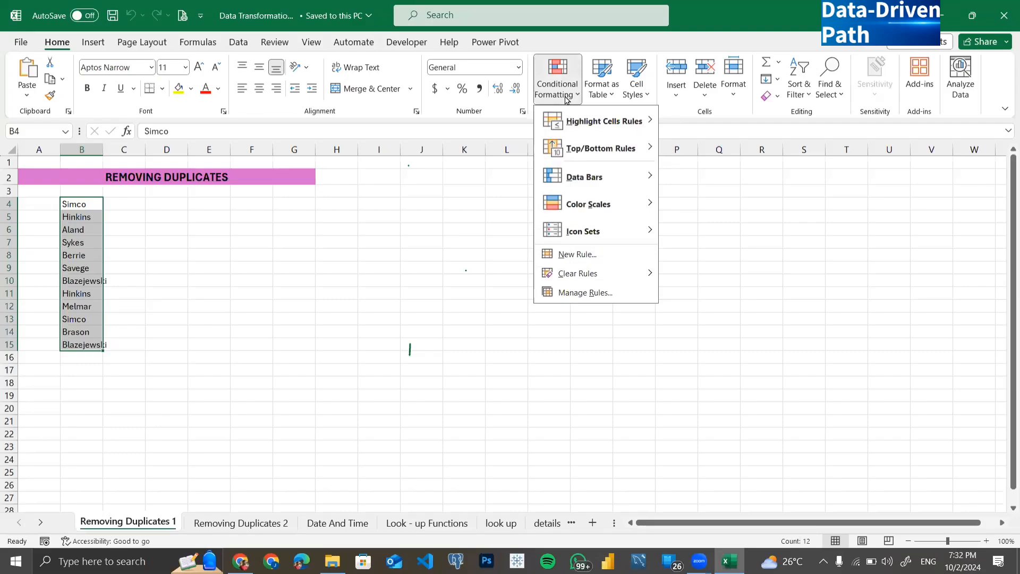
{"action": "mouse_move", "coordinate": [603, 117]}
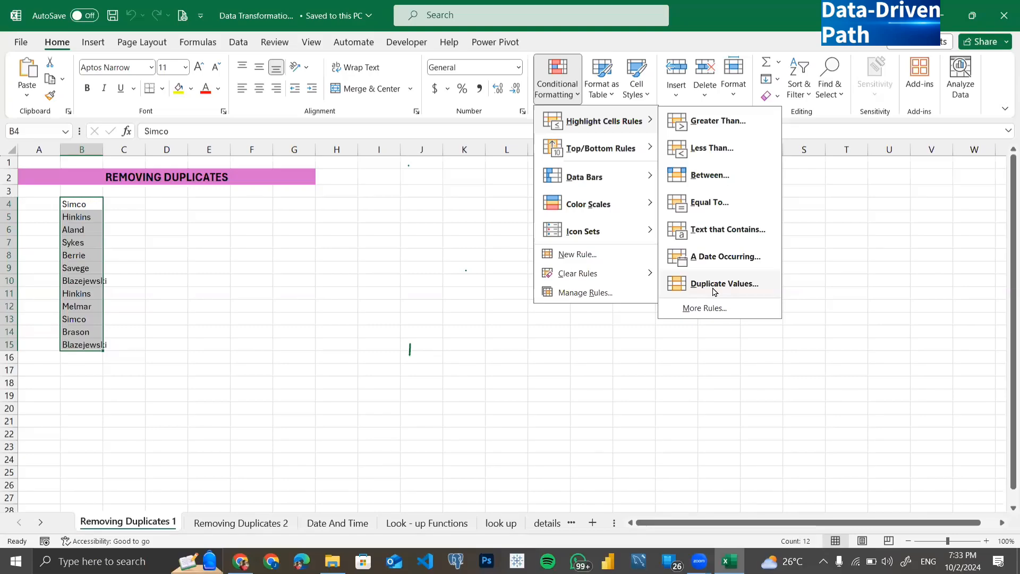
{"action": "left_click", "coordinate": [714, 292]}
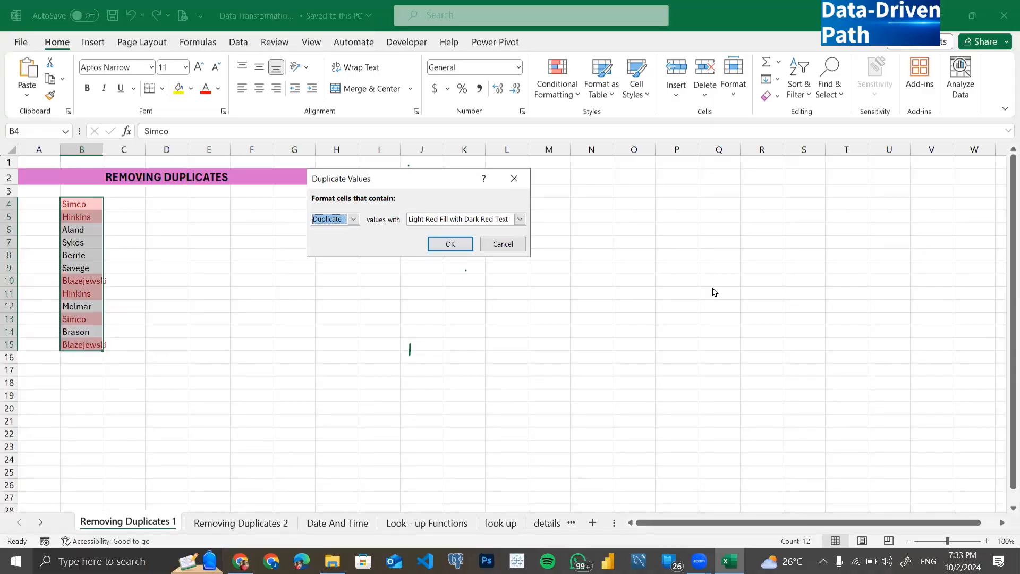
{"action": "left_click", "coordinate": [452, 242]}
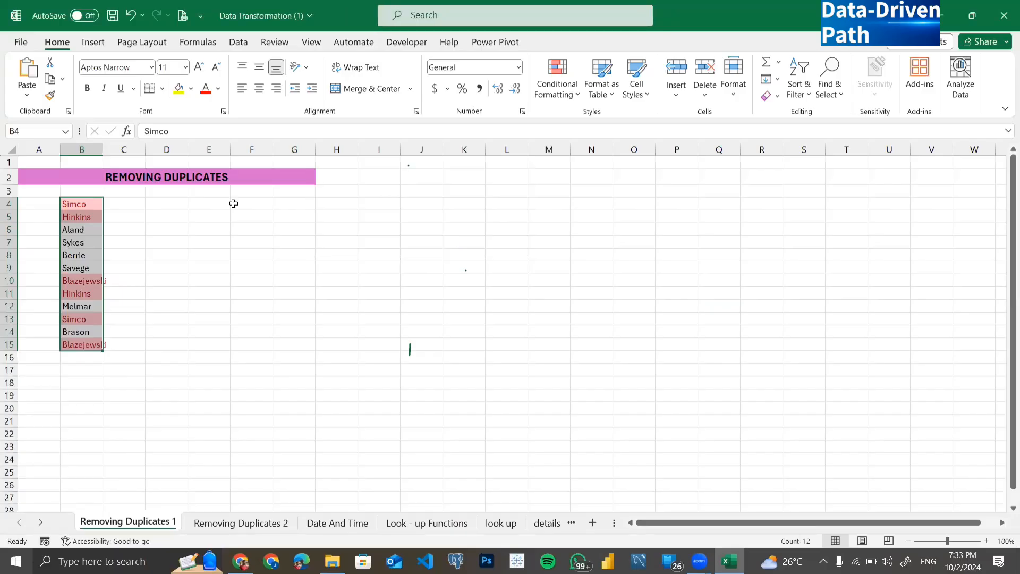
{"action": "left_click", "coordinate": [81, 202]}
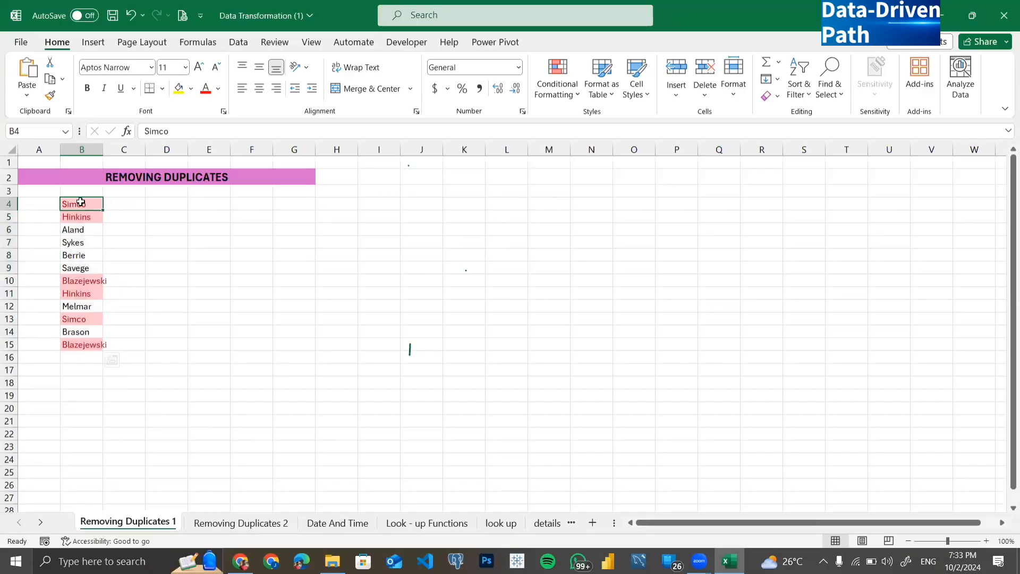
{"action": "left_click", "coordinate": [28, 215]}
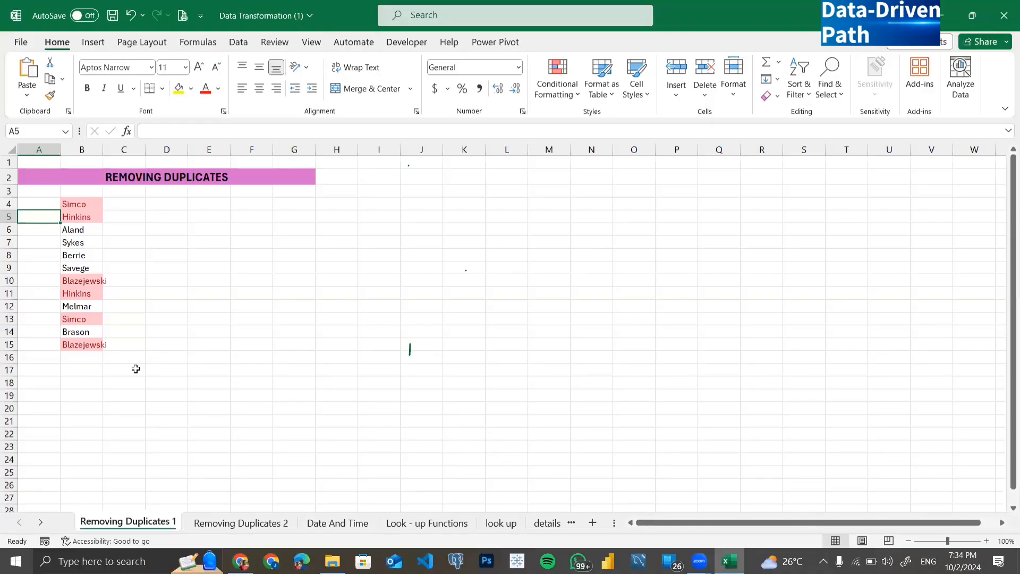
{"action": "scroll", "coordinate": [136, 369], "scroll_direction": "up", "scroll_amount": 5, "text": "ctrl"}
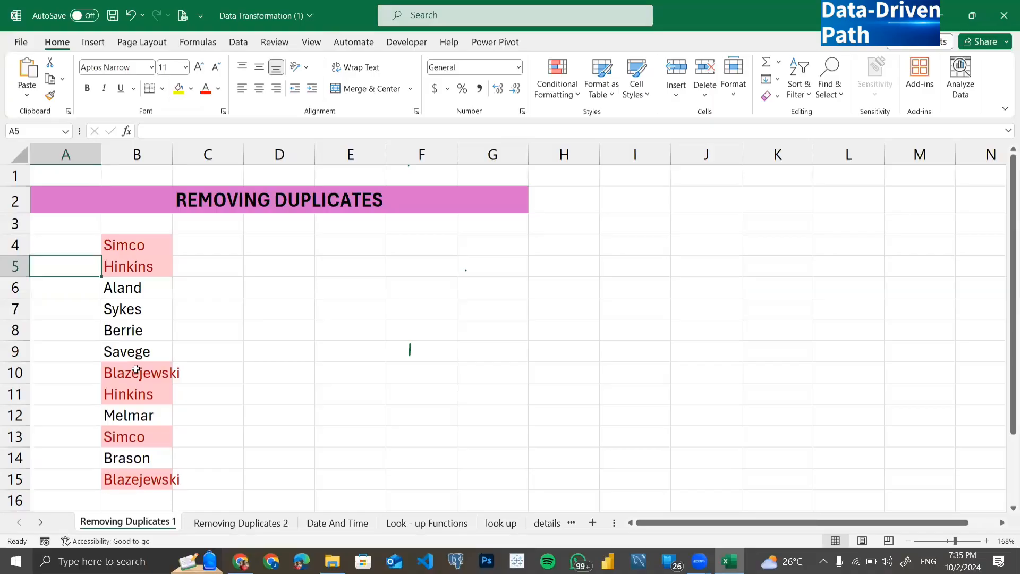
- Undo the duplicate-value highlighting on the name list in column B
{"action": "scroll", "coordinate": [136, 369], "scroll_direction": "down", "scroll_amount": 5}
{"action": "key", "text": "ctrl+z"}
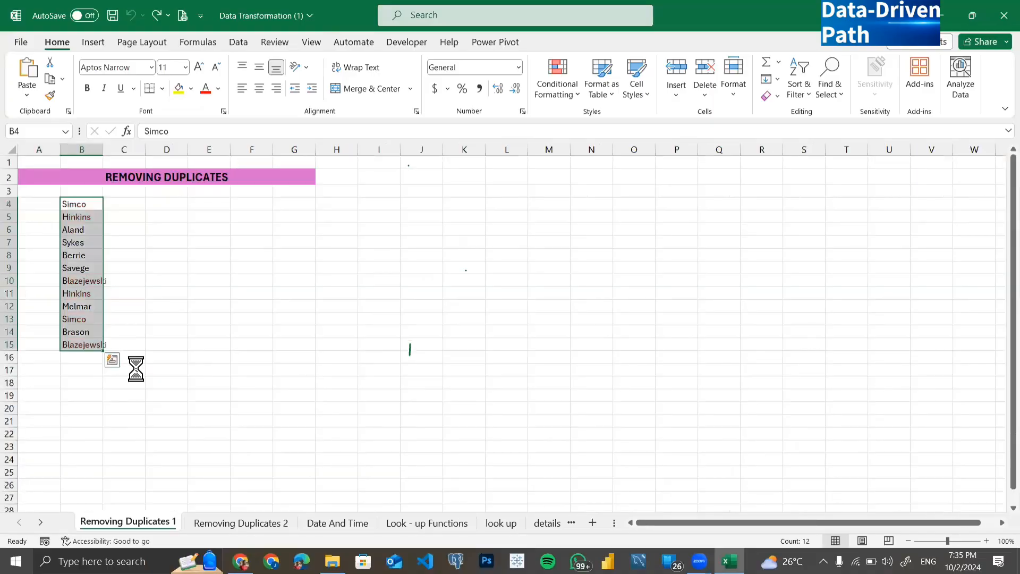
{"action": "scroll", "coordinate": [136, 369], "scroll_direction": "up", "scroll_amount": 5}
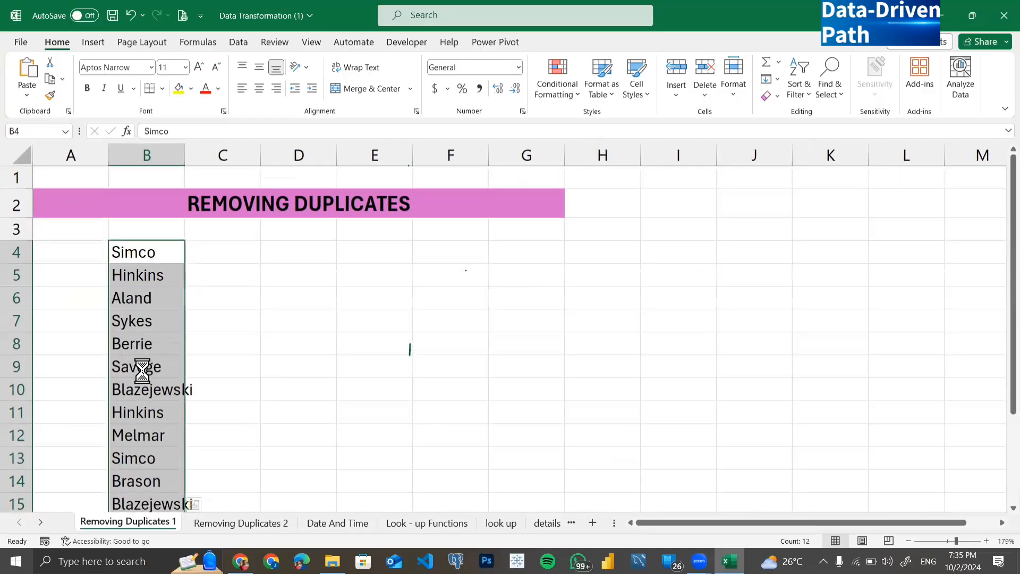
{"action": "scroll", "coordinate": [150, 374], "scroll_direction": "down", "scroll_amount": 2}
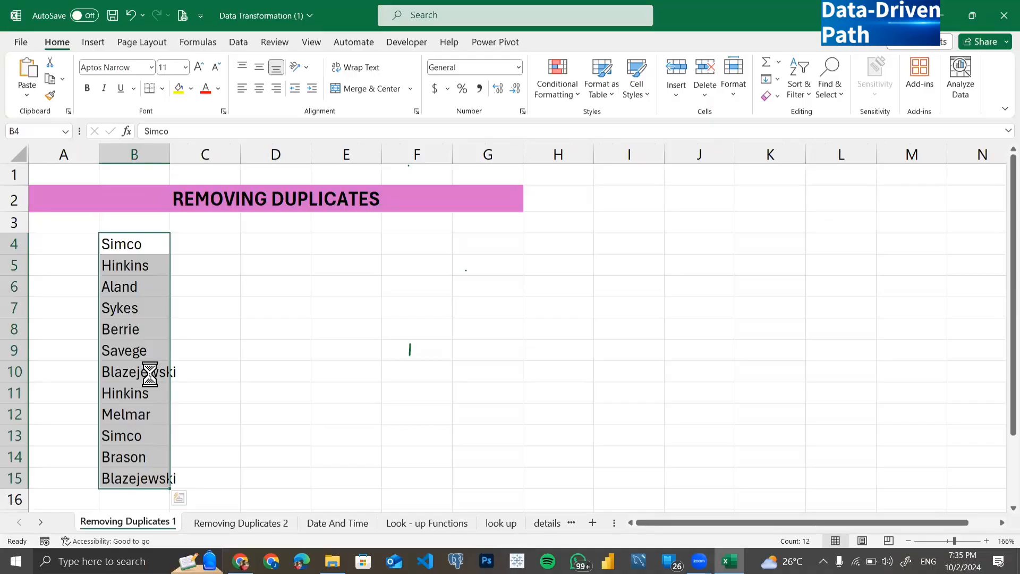
- Try to remove duplicates from the whole of column B, continuing with the current selection only
{"action": "left_click", "coordinate": [146, 154]}
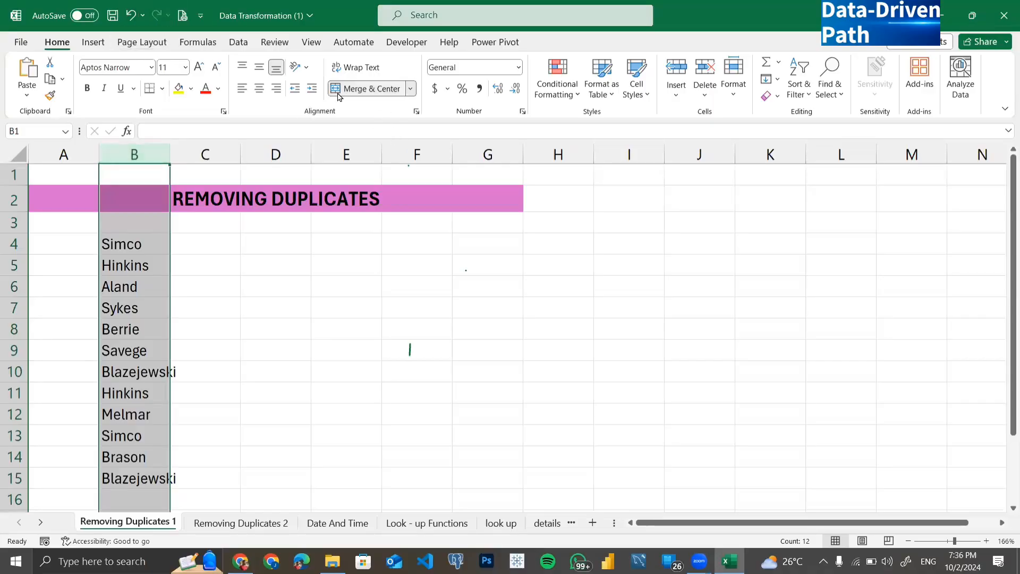
{"action": "left_click", "coordinate": [237, 45]}
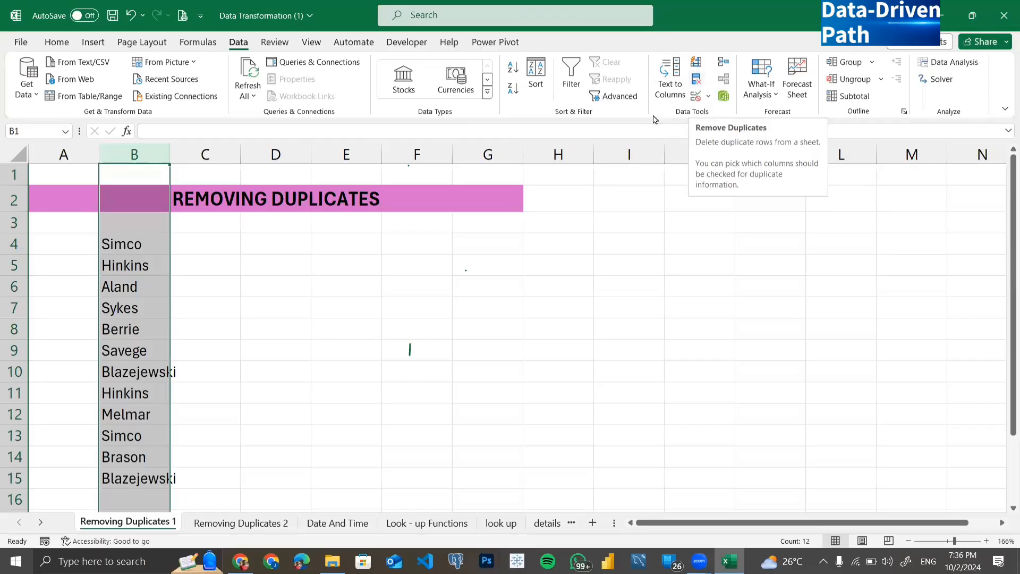
{"action": "left_click", "coordinate": [695, 83]}
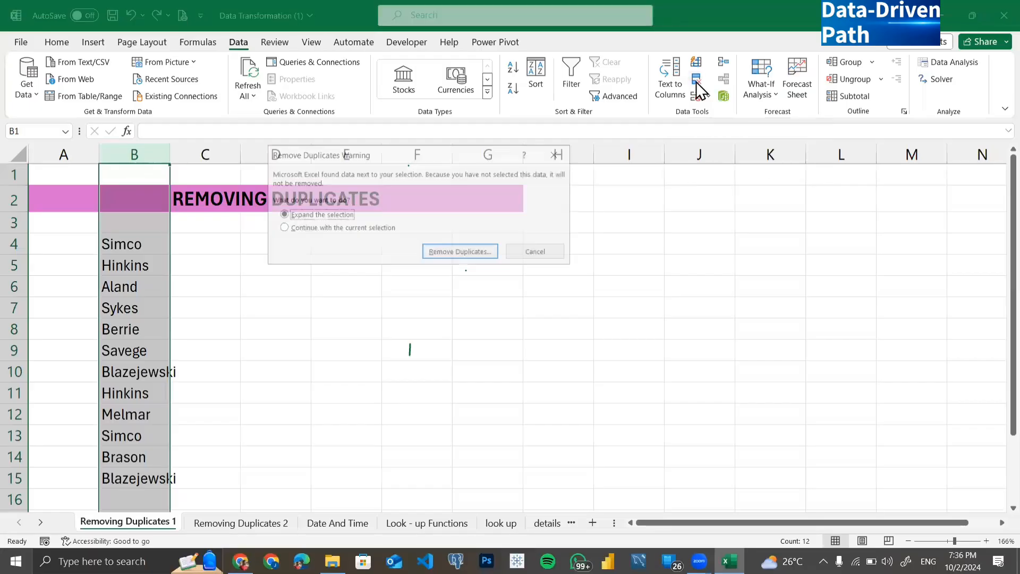
{"action": "left_click", "coordinate": [633, 65]}
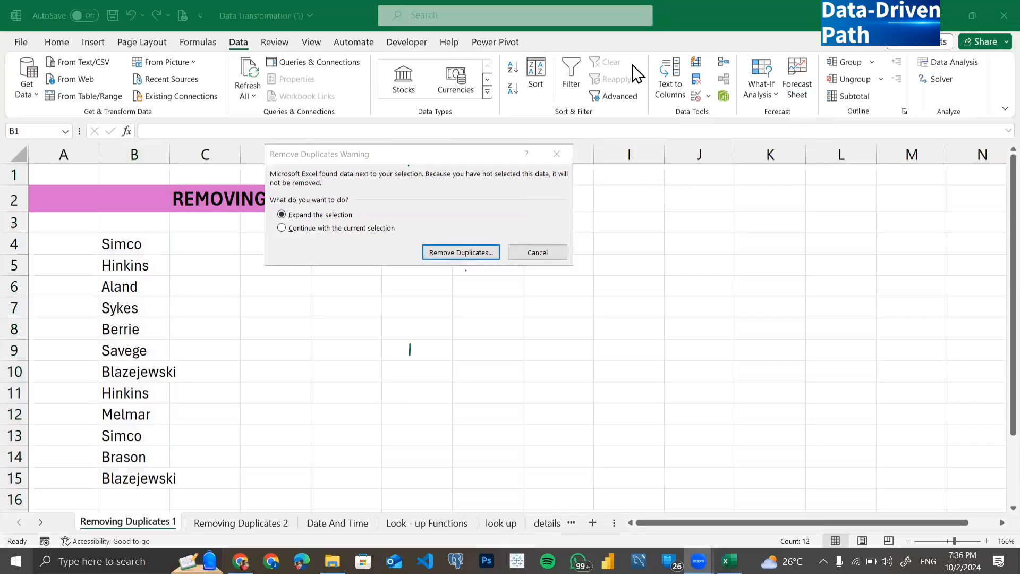
{"action": "left_click", "coordinate": [335, 161]}
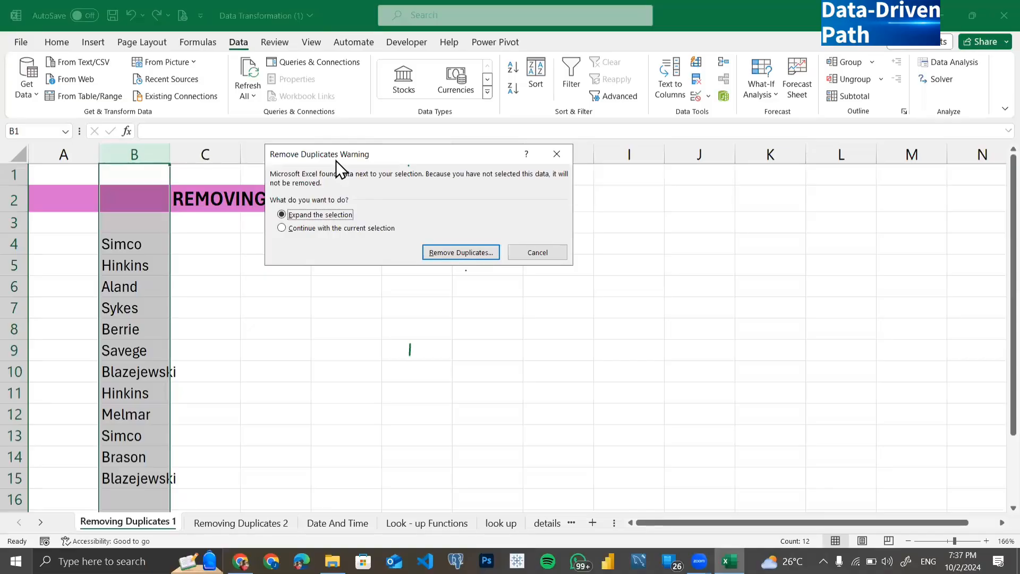
{"action": "left_click", "coordinate": [282, 228]}
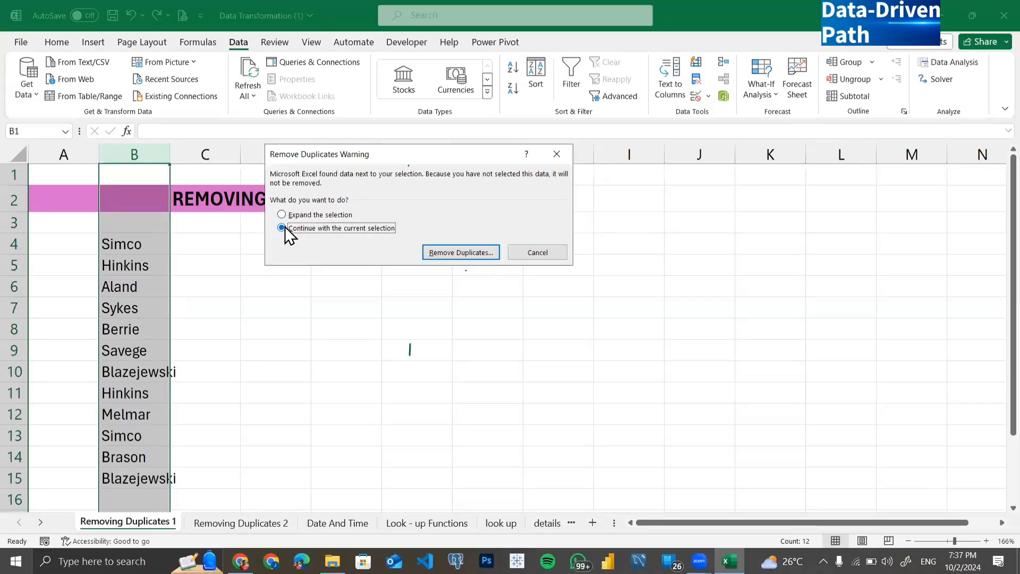
{"action": "left_click", "coordinate": [439, 252]}
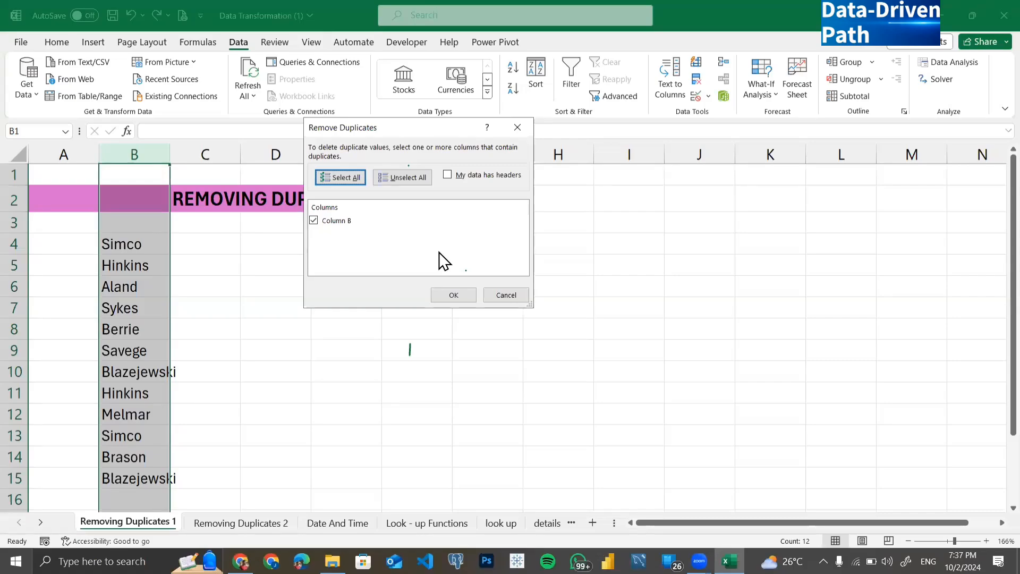
{"action": "left_click", "coordinate": [445, 294]}
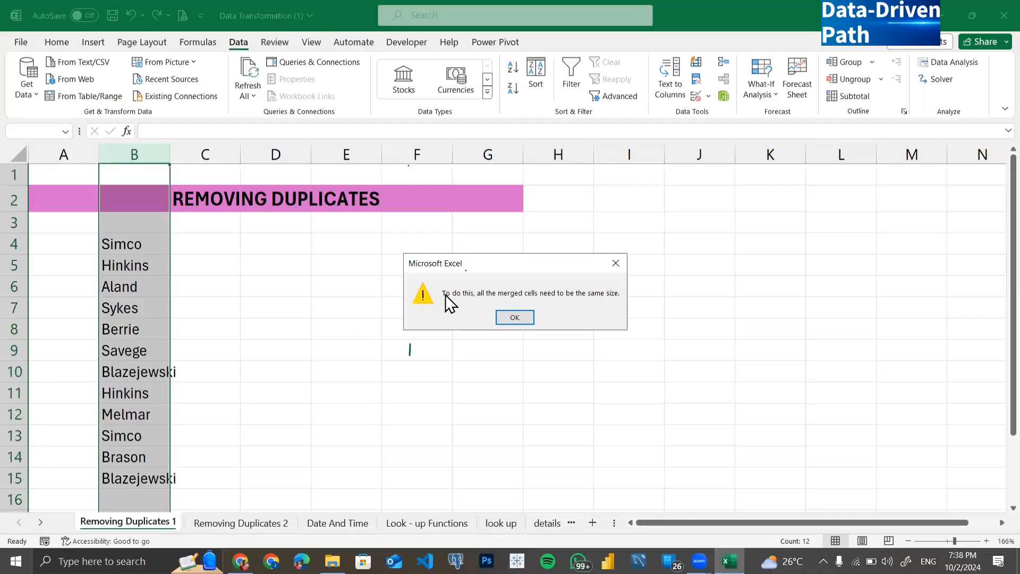
{"action": "left_click", "coordinate": [522, 316]}
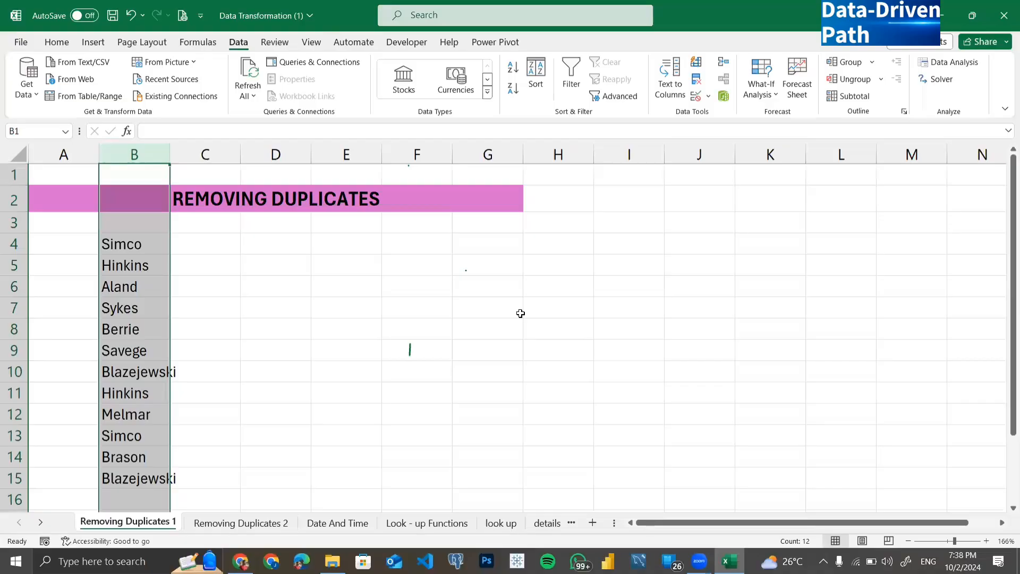
- Remove the duplicate values from the name list in B4:B15, checking Column B without headers
{"action": "left_click", "coordinate": [50, 193]}
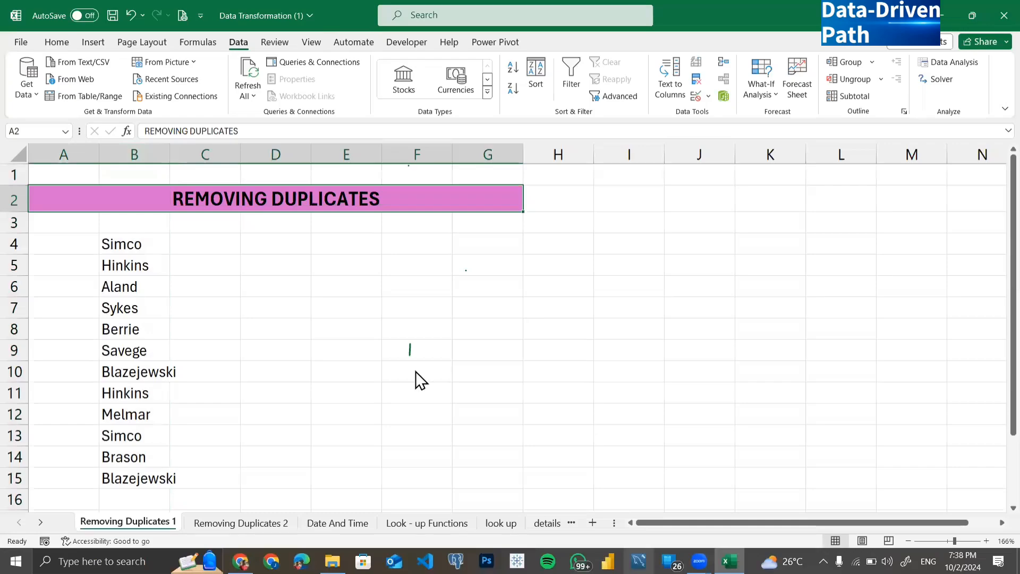
{"action": "left_click", "coordinate": [126, 146]}
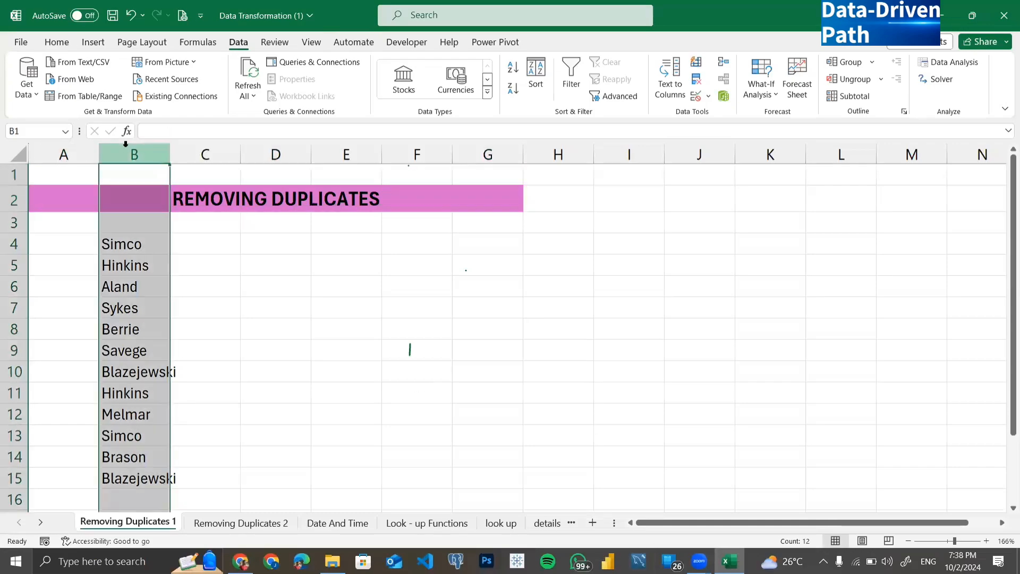
{"action": "left_click", "coordinate": [127, 248]}
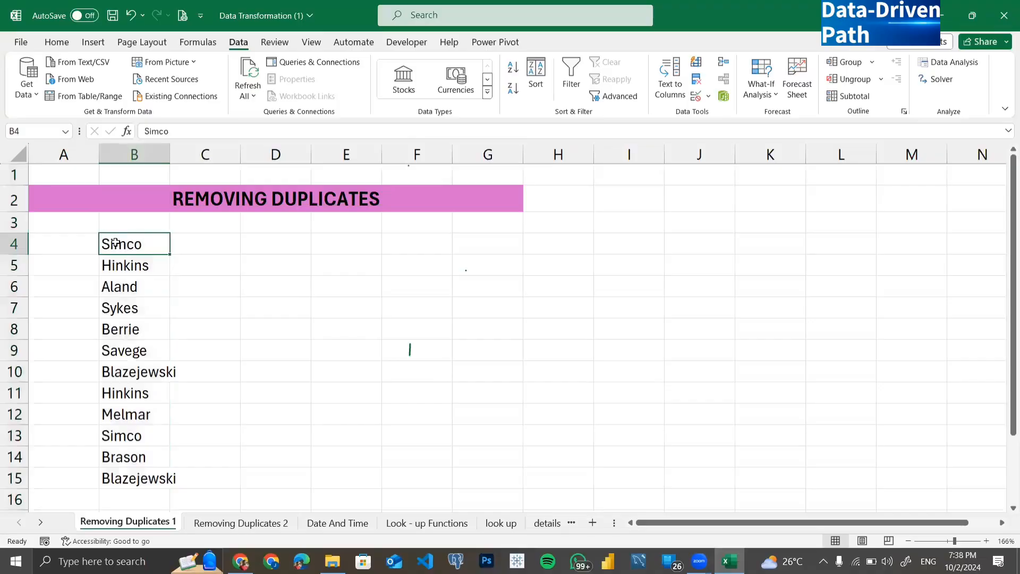
{"action": "left_click_drag", "start_coordinate": [115, 241], "coordinate": [151, 500]}
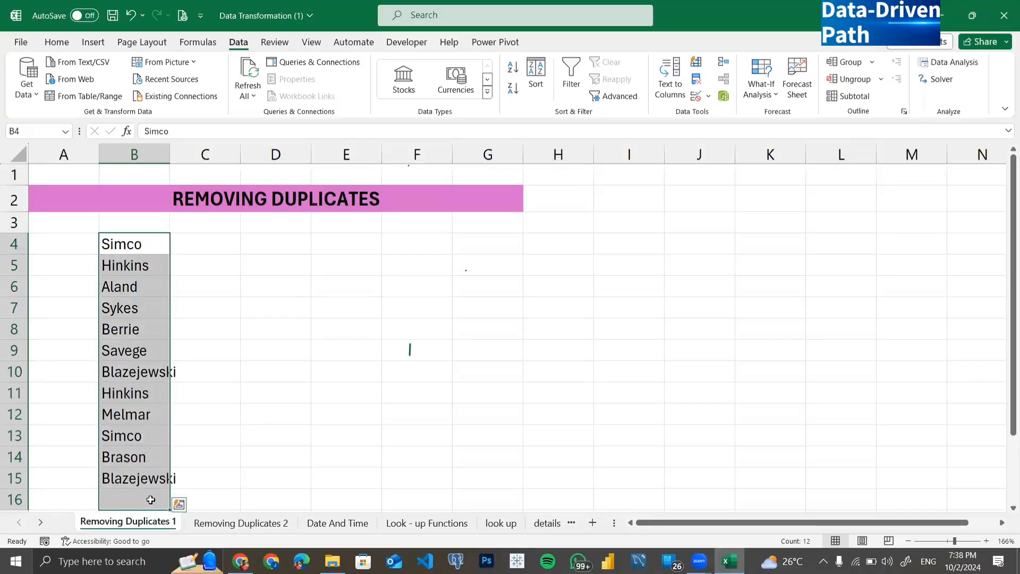
{"action": "left_click_drag", "start_coordinate": [136, 242], "coordinate": [159, 474]}
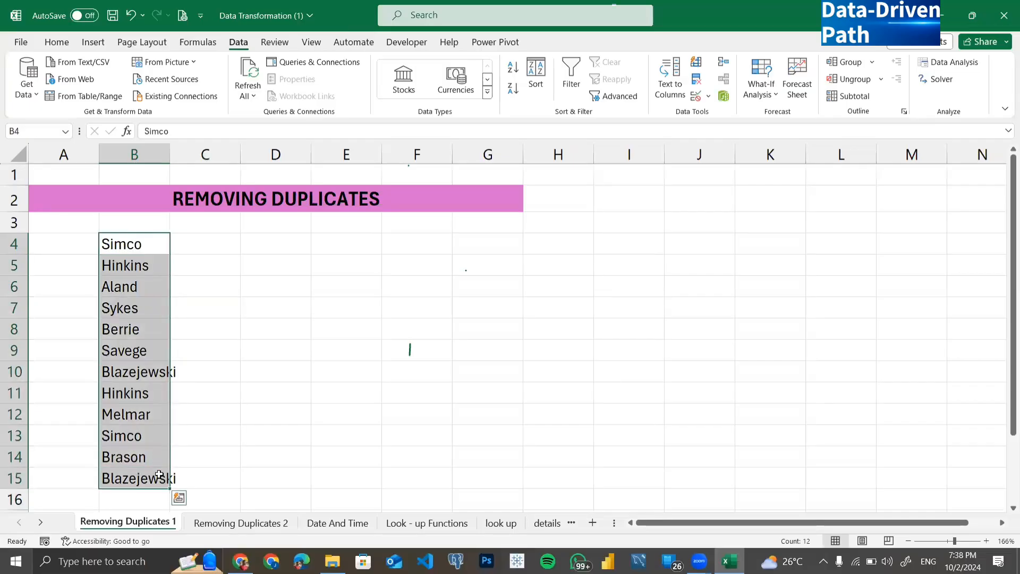
{"action": "left_click", "coordinate": [695, 79]}
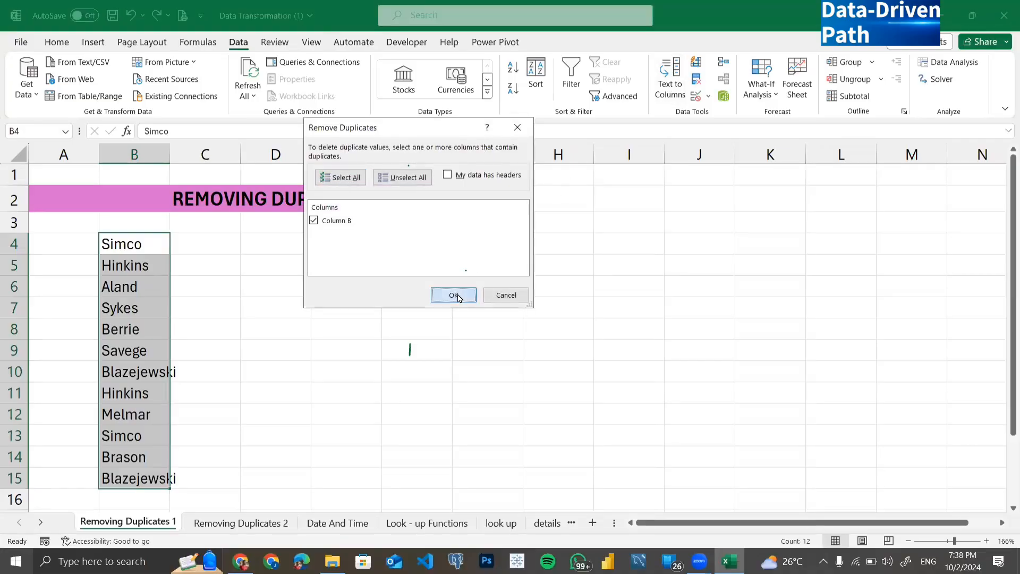
{"action": "left_click", "coordinate": [457, 295]}
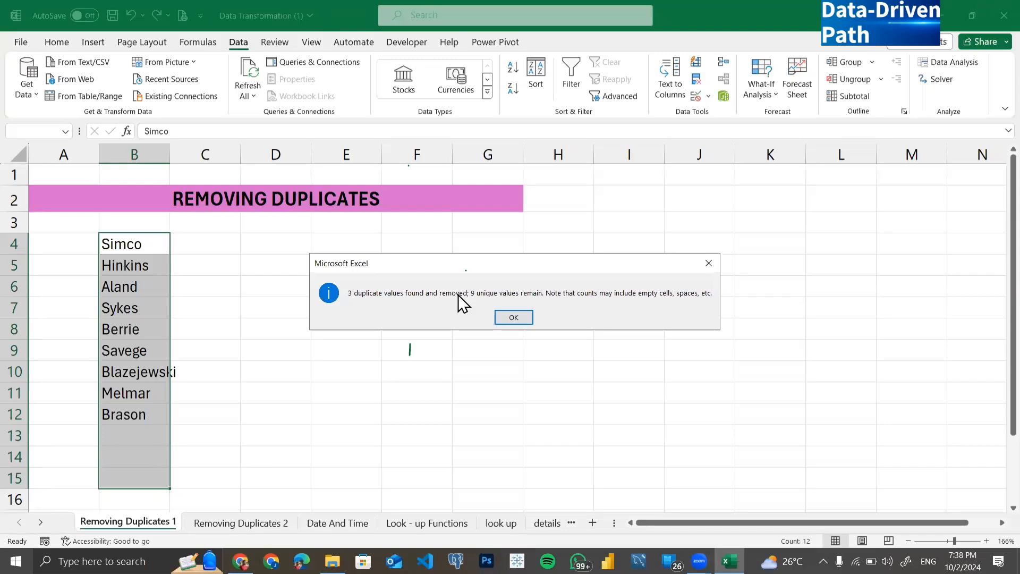
{"action": "left_click", "coordinate": [511, 318]}
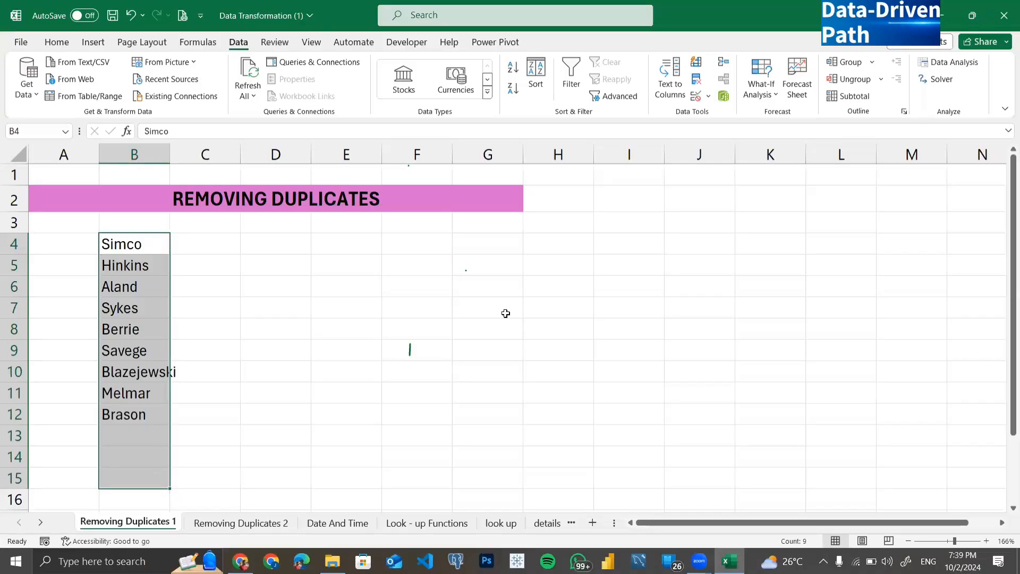
- Apply a Duplicate Values conditional formatting rule to the names in B4:B12 to check for remaining duplicates
{"action": "left_click", "coordinate": [134, 266]}
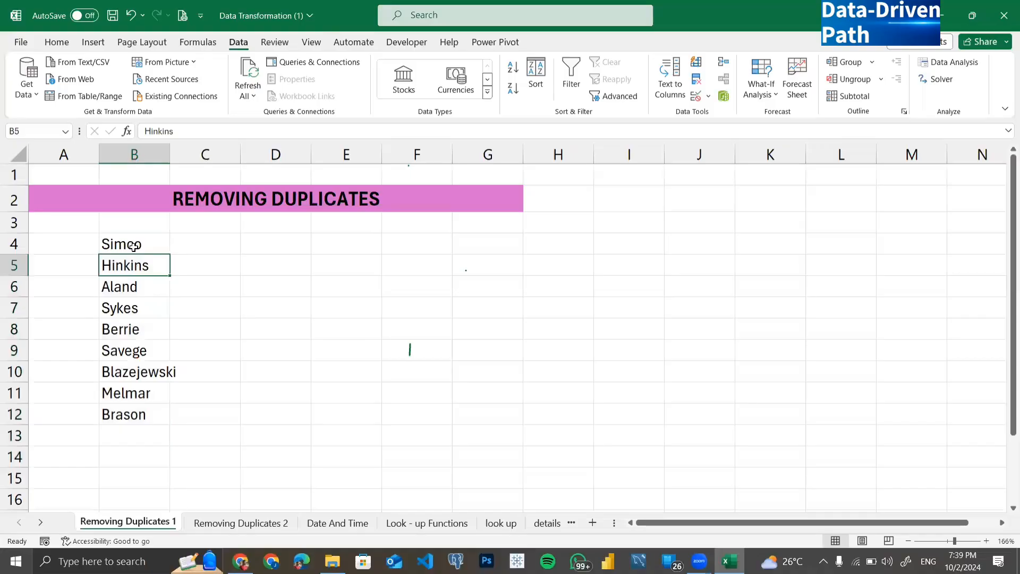
{"action": "left_click_drag", "start_coordinate": [134, 246], "coordinate": [140, 413]}
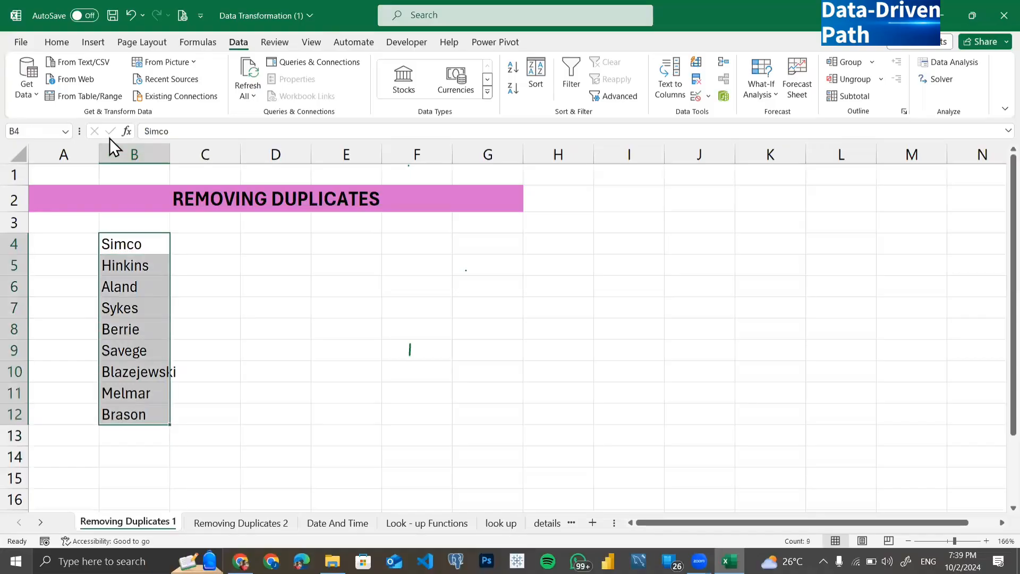
{"action": "left_click", "coordinate": [59, 42]}
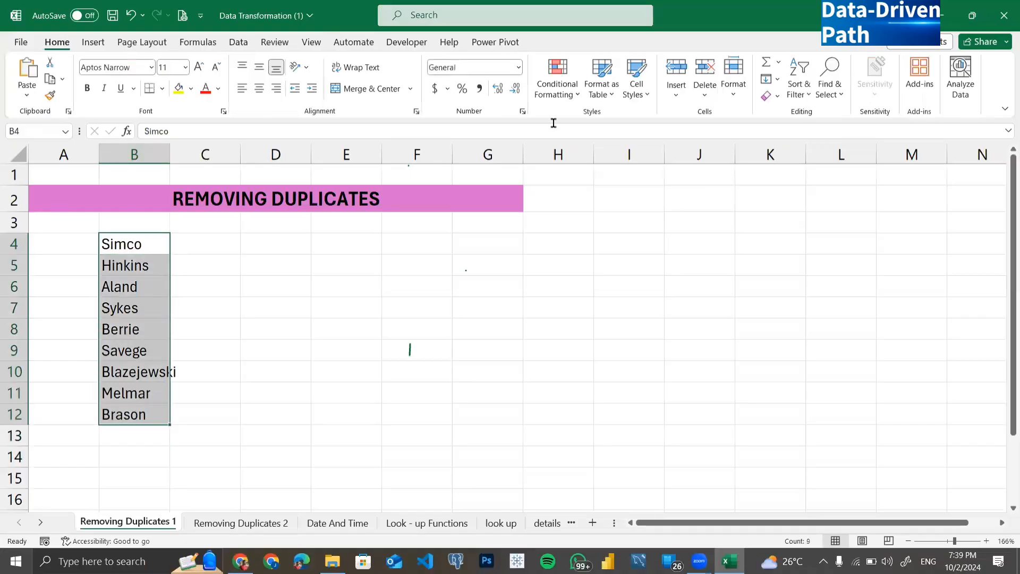
{"action": "left_click", "coordinate": [567, 97]}
{"action": "mouse_move", "coordinate": [597, 127]}
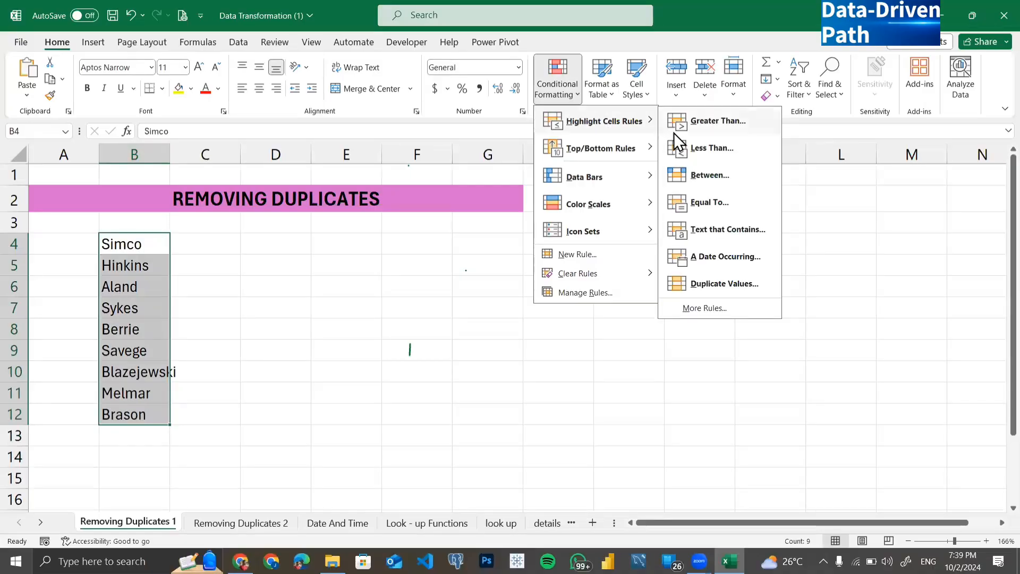
{"action": "left_click", "coordinate": [712, 291]}
{"action": "left_click", "coordinate": [441, 245]}
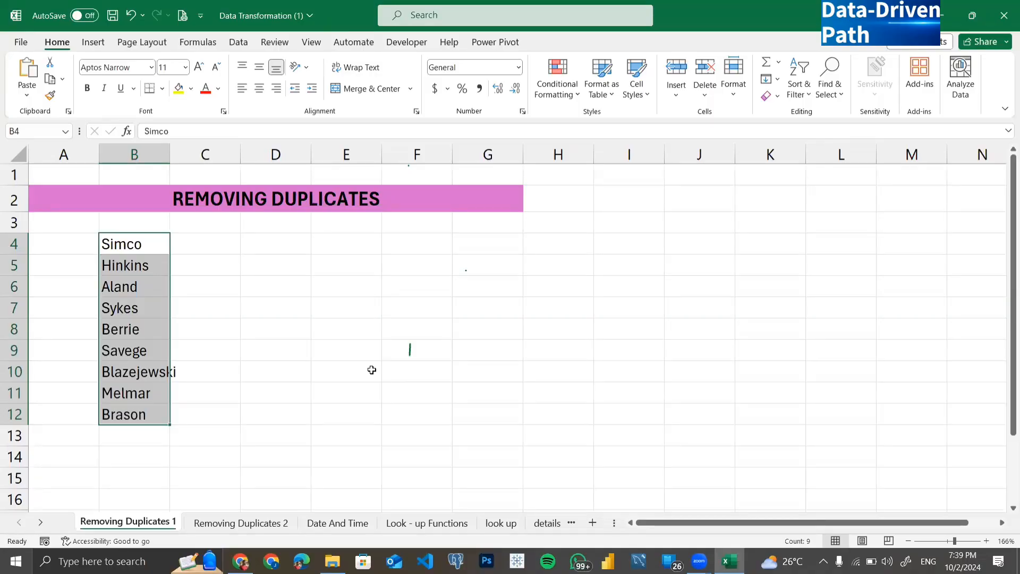
- On the Removing Duplicates 2 sheet, highlight duplicate values in the EmployeeID column with Light Red Fill with Dark Red Text
{"action": "left_click", "coordinate": [240, 523]}
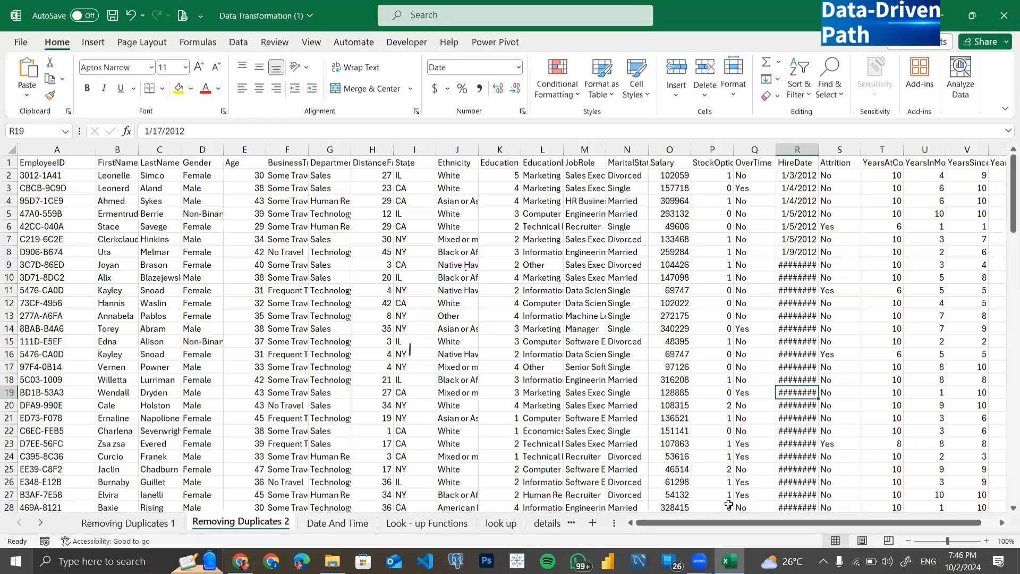
{"action": "left_click", "coordinate": [64, 147]}
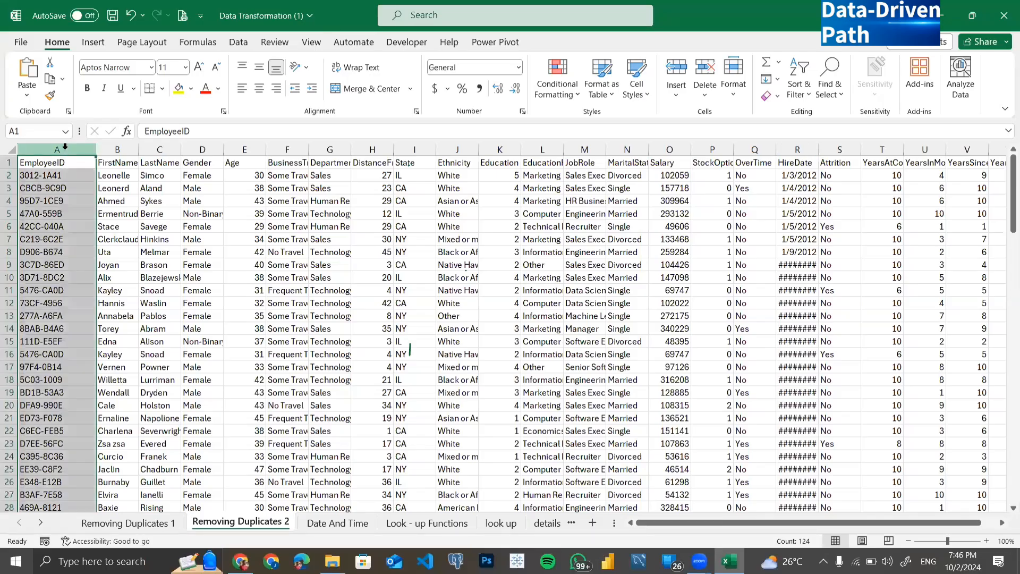
{"action": "left_click", "coordinate": [556, 85]}
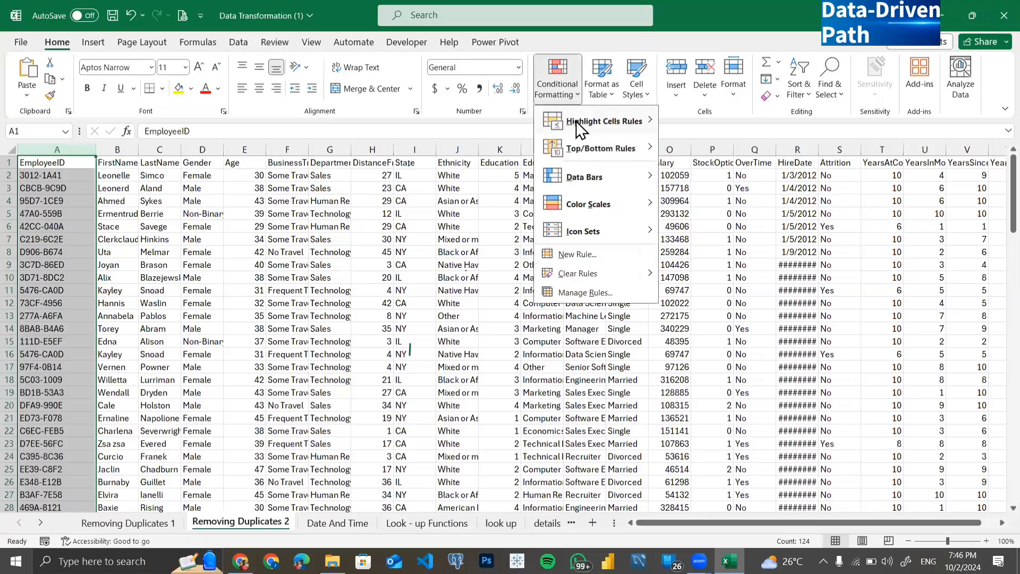
{"action": "mouse_move", "coordinate": [595, 130]}
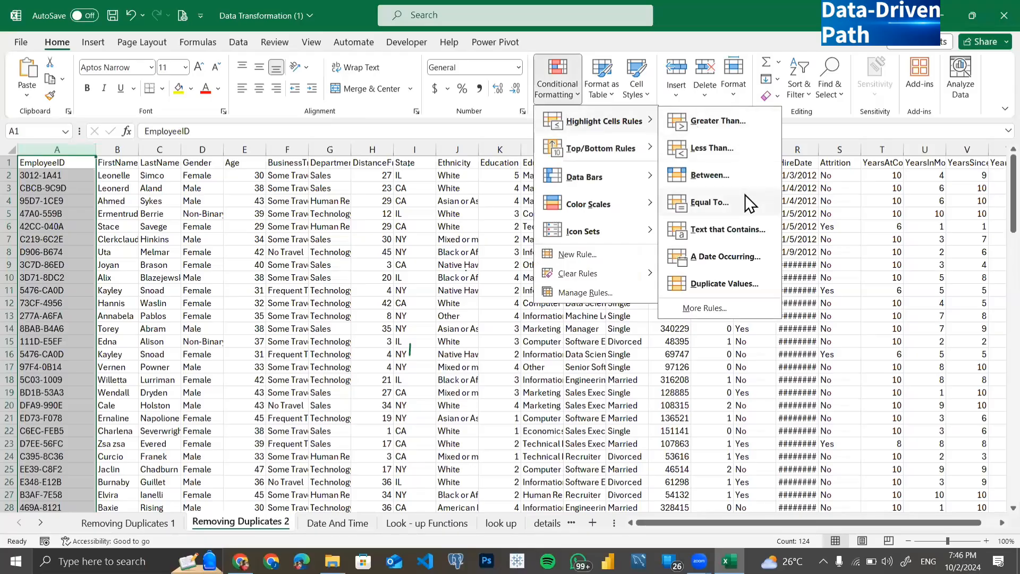
{"action": "left_click", "coordinate": [721, 287]}
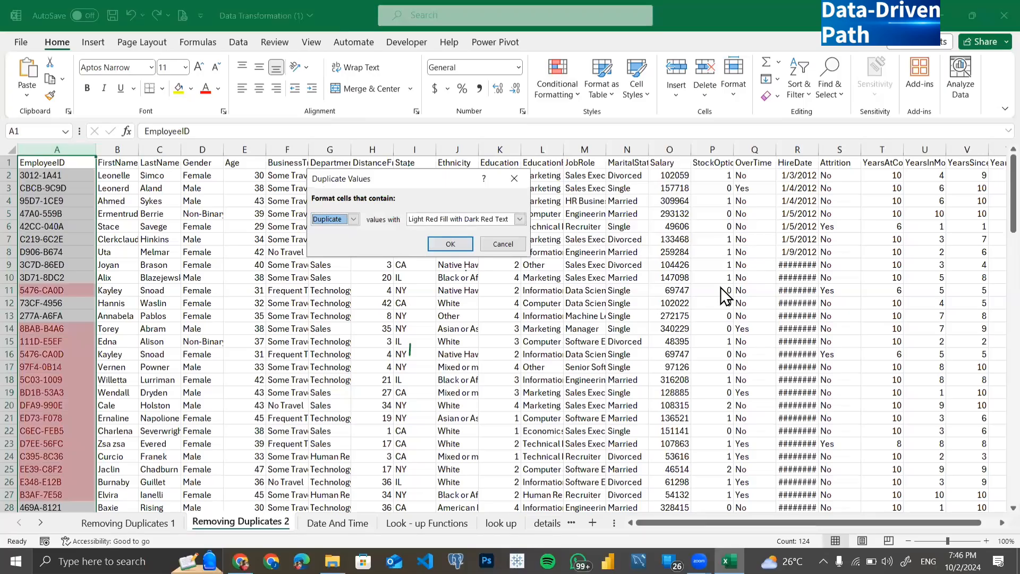
{"action": "left_click", "coordinate": [440, 244]}
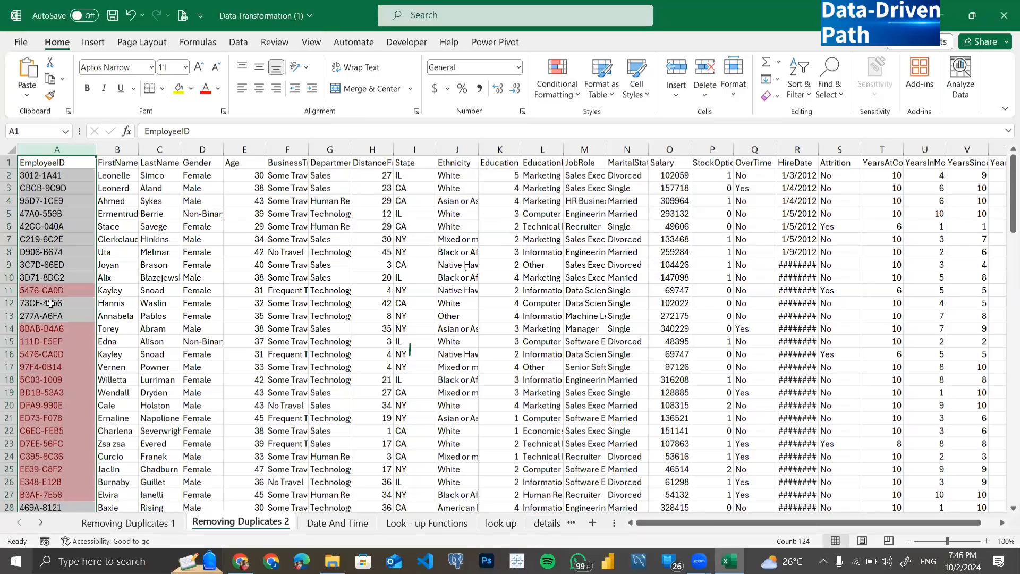
- Review the highlighted duplicate IDs down the whole EmployeeID column
{"action": "scroll", "coordinate": [51, 304], "scroll_direction": "down", "scroll_amount": 4}
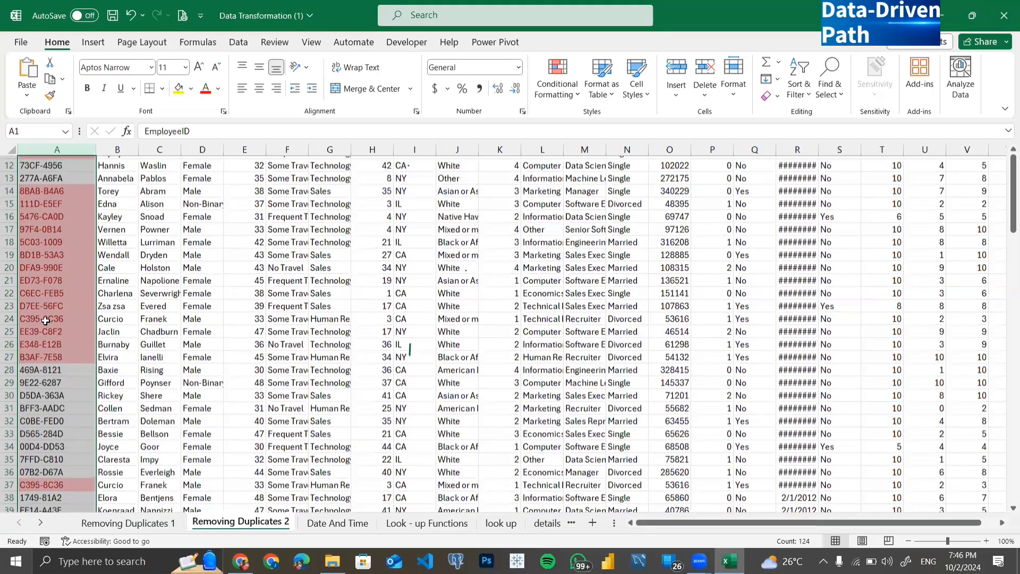
{"action": "scroll", "coordinate": [45, 324], "scroll_direction": "down", "scroll_amount": 11}
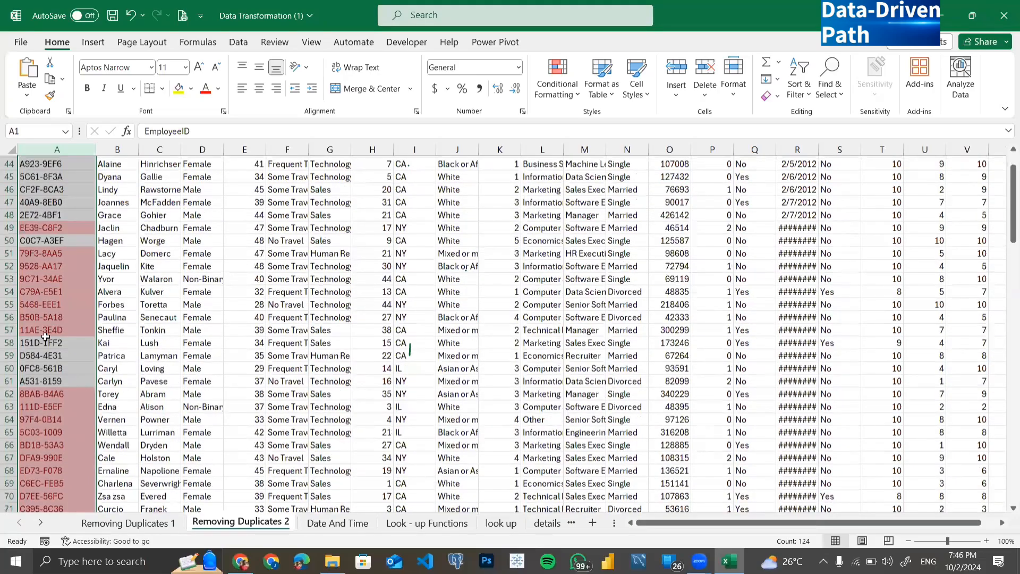
{"action": "scroll", "coordinate": [45, 336], "scroll_direction": "down", "scroll_amount": 12}
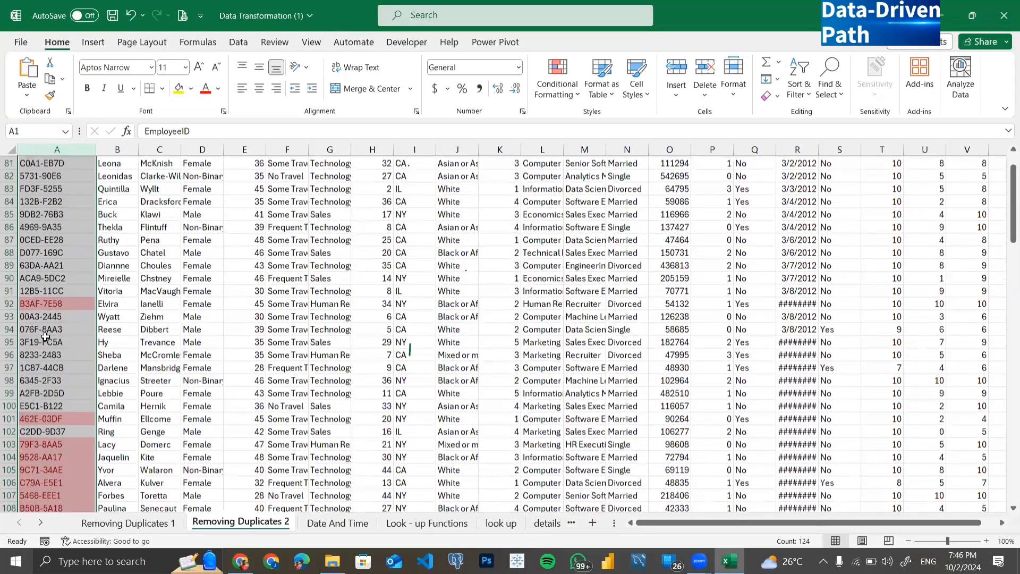
{"action": "scroll", "coordinate": [45, 336], "scroll_direction": "down", "scroll_amount": 2}
{"action": "scroll", "coordinate": [45, 336], "scroll_direction": "down", "scroll_amount": 2}
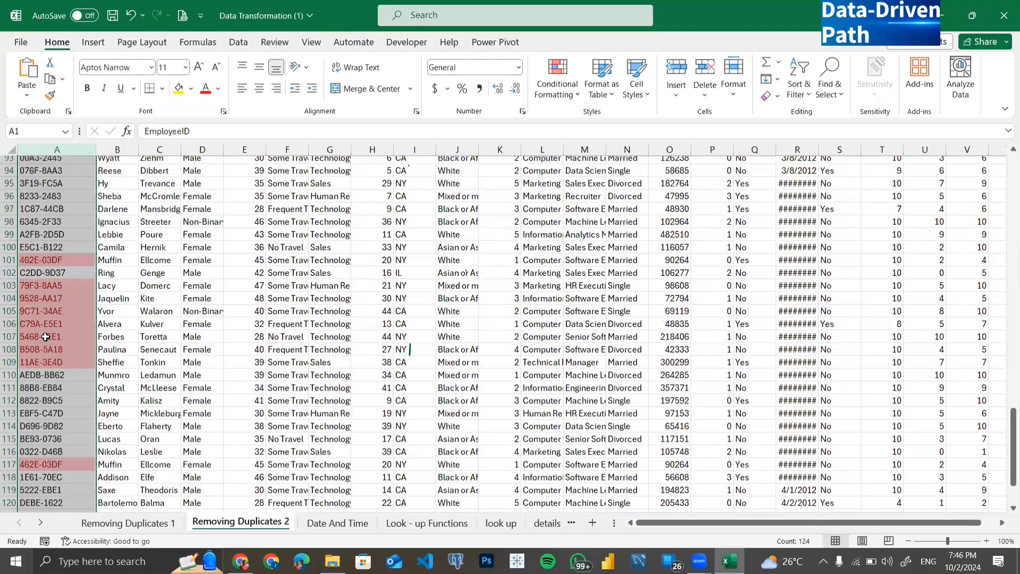
{"action": "scroll", "coordinate": [45, 336], "scroll_direction": "up", "scroll_amount": 2}
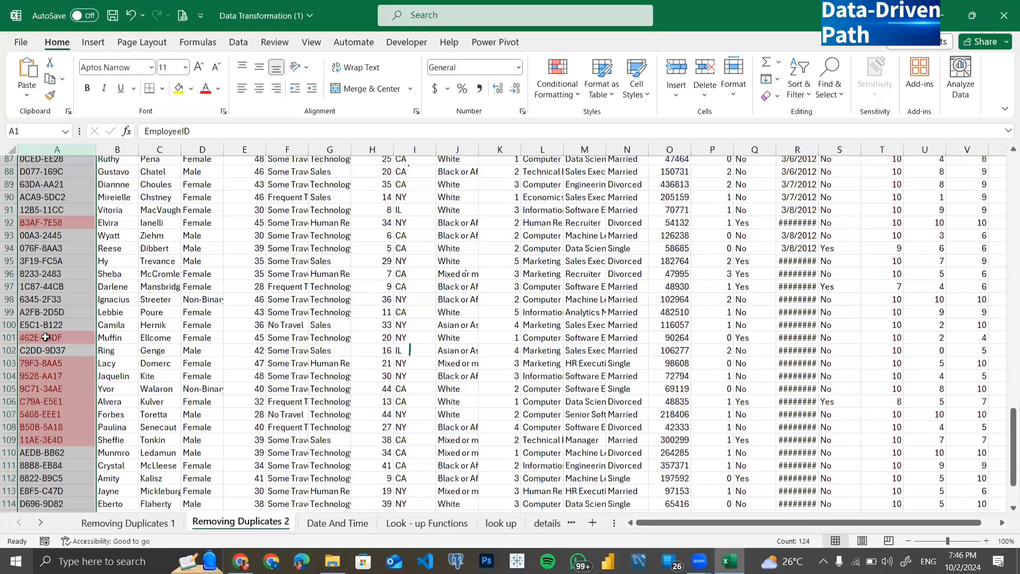
{"action": "scroll", "coordinate": [45, 336], "scroll_direction": "up", "scroll_amount": 20}
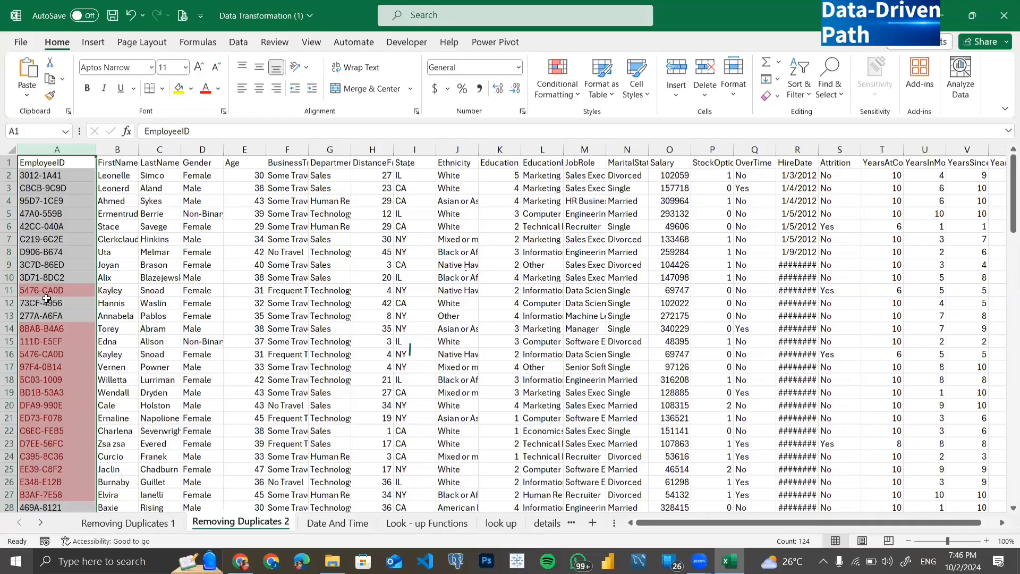
- Compare the employee records in rows 11 and 16, which share the same EmployeeID
{"action": "left_click", "coordinate": [8, 289]}
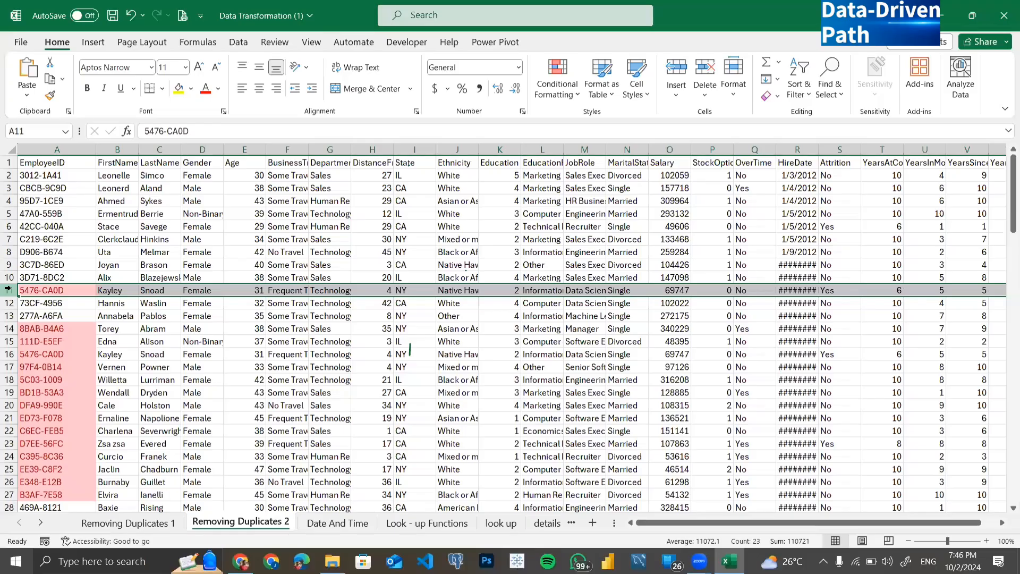
{"action": "left_click", "coordinate": [8, 354]}
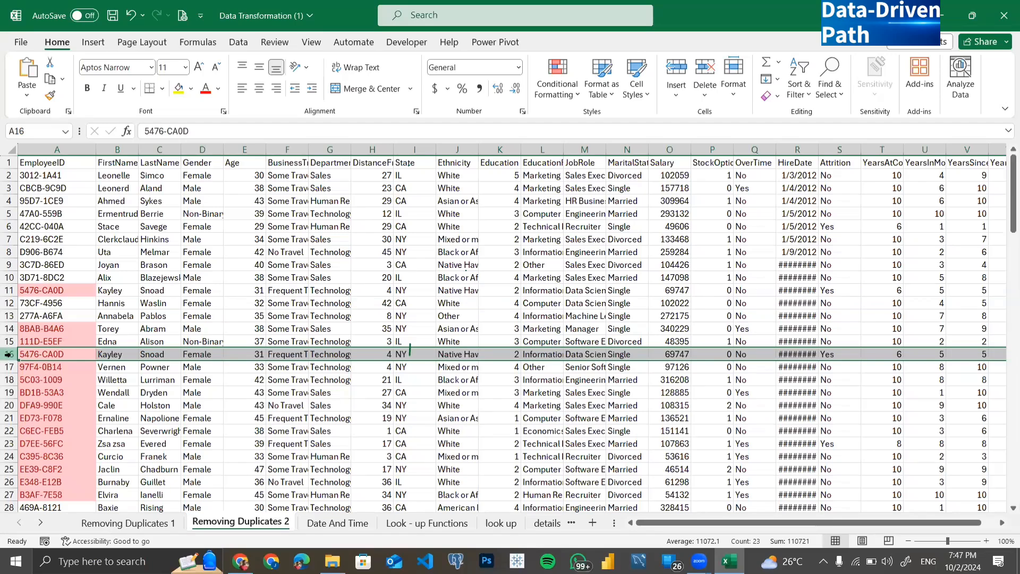
{"action": "left_click", "coordinate": [8, 290]}
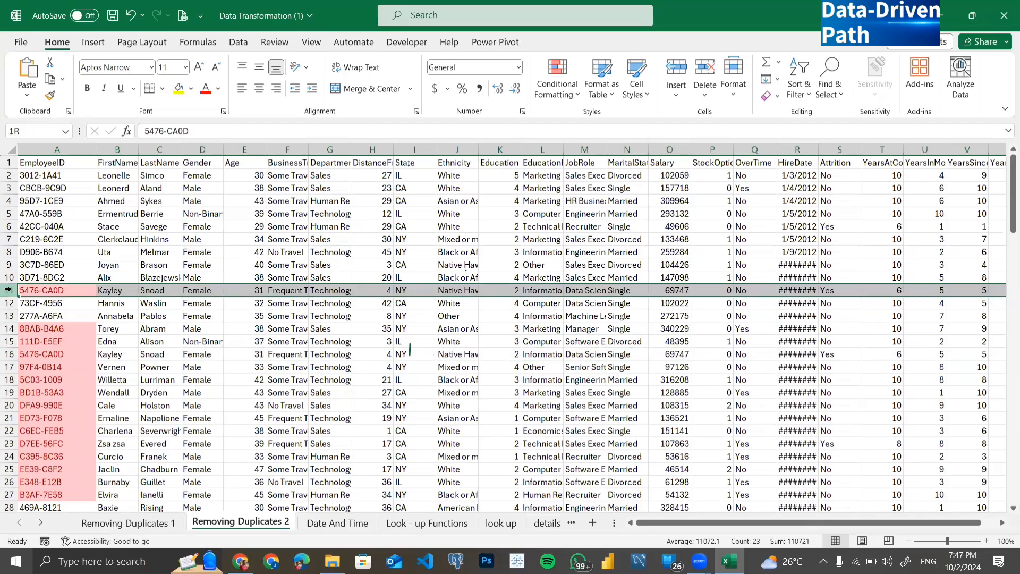
{"action": "scroll", "coordinate": [10, 315], "scroll_direction": "down", "scroll_amount": 1}
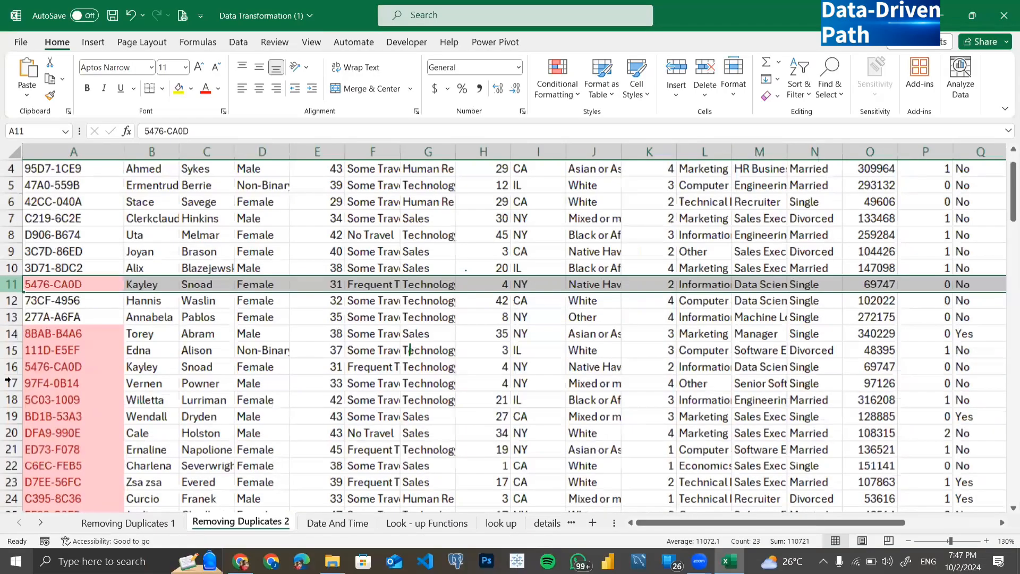
{"action": "scroll", "coordinate": [7, 380], "scroll_direction": "up", "scroll_amount": 4, "text": "ctrl"}
{"action": "left_click", "coordinate": [8, 379]}
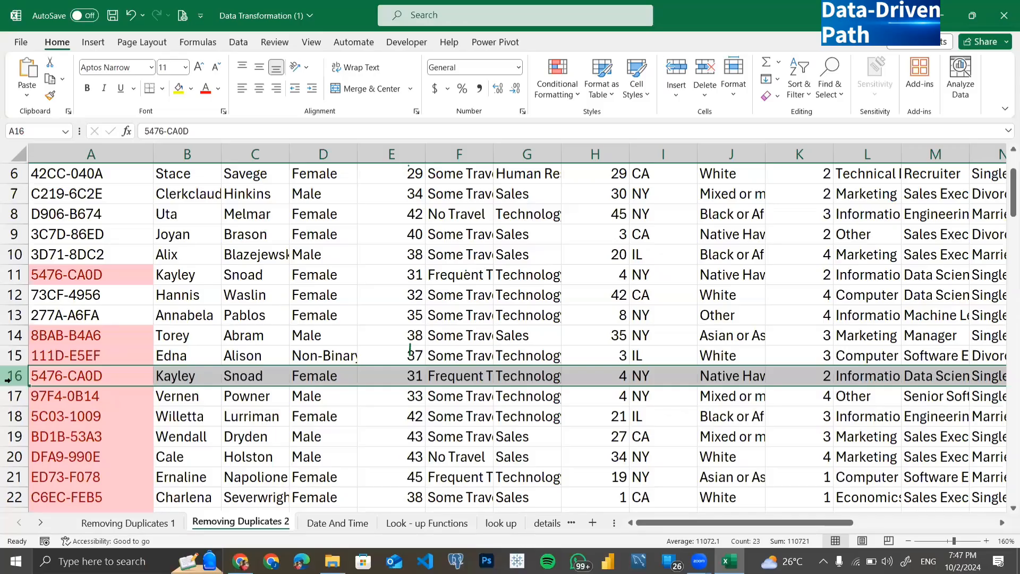
- Undo the duplicate-value highlighting on the EmployeeID column
{"action": "key", "text": "ctrl+z"}
{"action": "scroll", "coordinate": [7, 379], "scroll_direction": "down", "scroll_amount": 1}
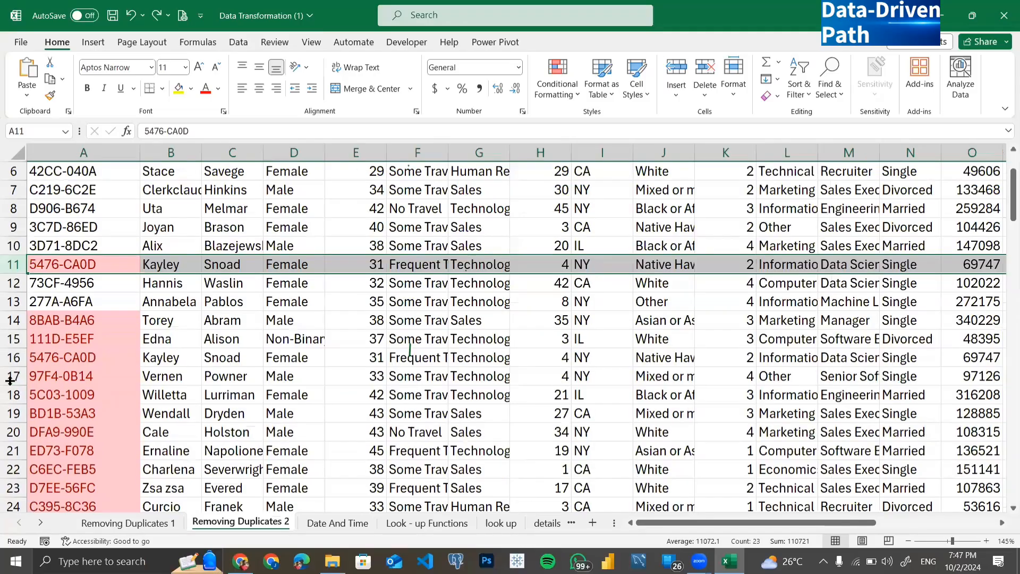
{"action": "scroll", "coordinate": [7, 380], "scroll_direction": "down", "scroll_amount": 2}
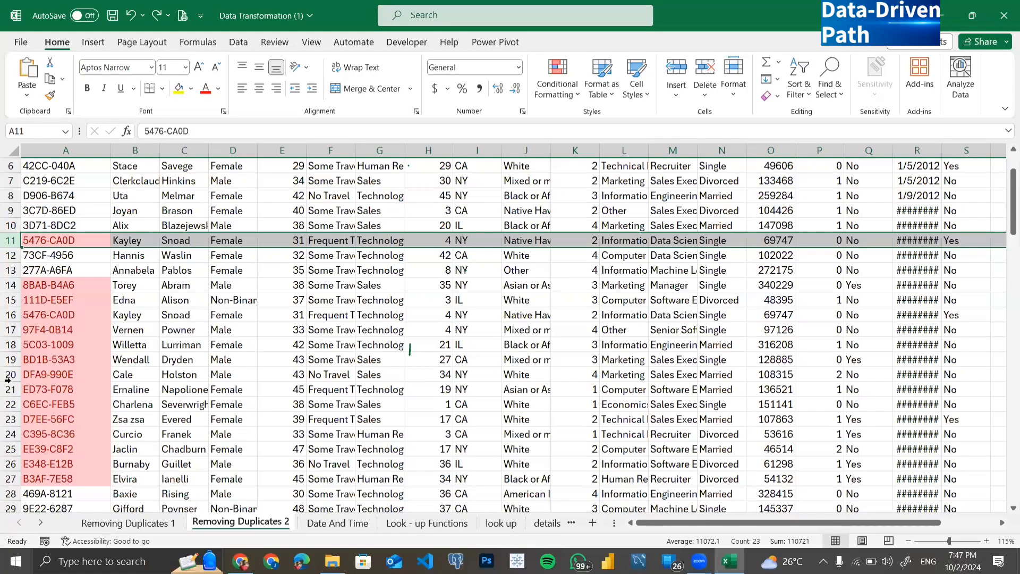
{"action": "key", "text": "ctrl+z"}
{"action": "scroll", "coordinate": [7, 380], "scroll_direction": "down", "scroll_amount": 1}
{"action": "scroll", "coordinate": [7, 379], "scroll_direction": "up", "scroll_amount": 1}
{"action": "scroll", "coordinate": [114, 322], "scroll_direction": "up", "scroll_amount": 1}
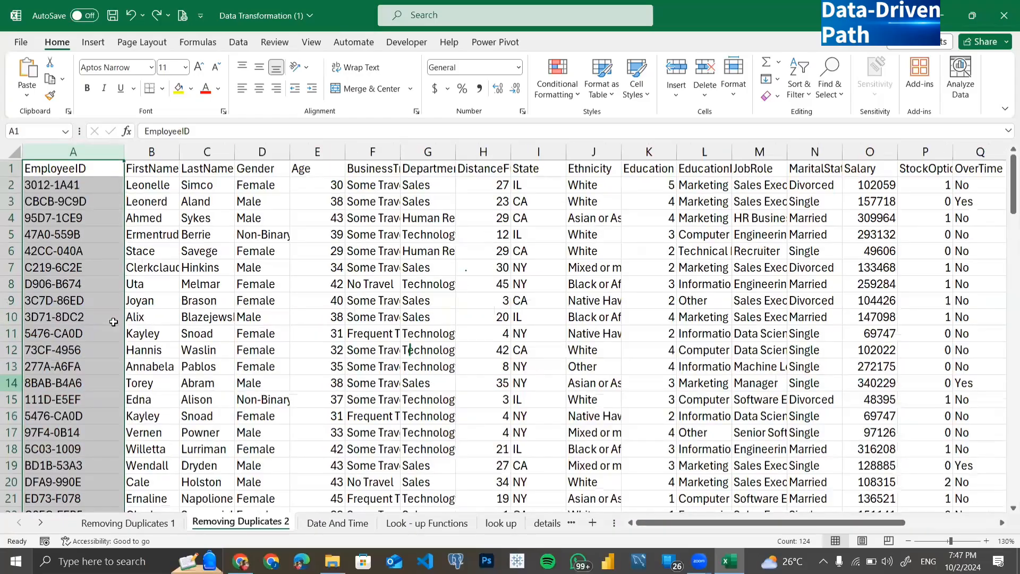
{"action": "scroll", "coordinate": [170, 335], "scroll_direction": "up", "scroll_amount": 1}
{"action": "left_click", "coordinate": [170, 334]}
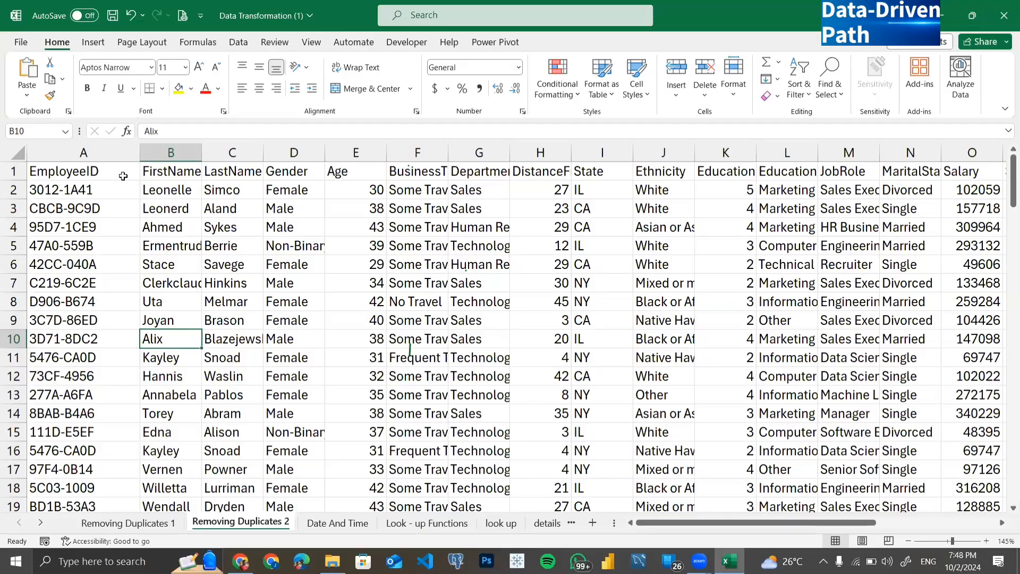
- Check how far the EmployeeID data extends by examining the last record in row 124
{"action": "left_click", "coordinate": [94, 152]}
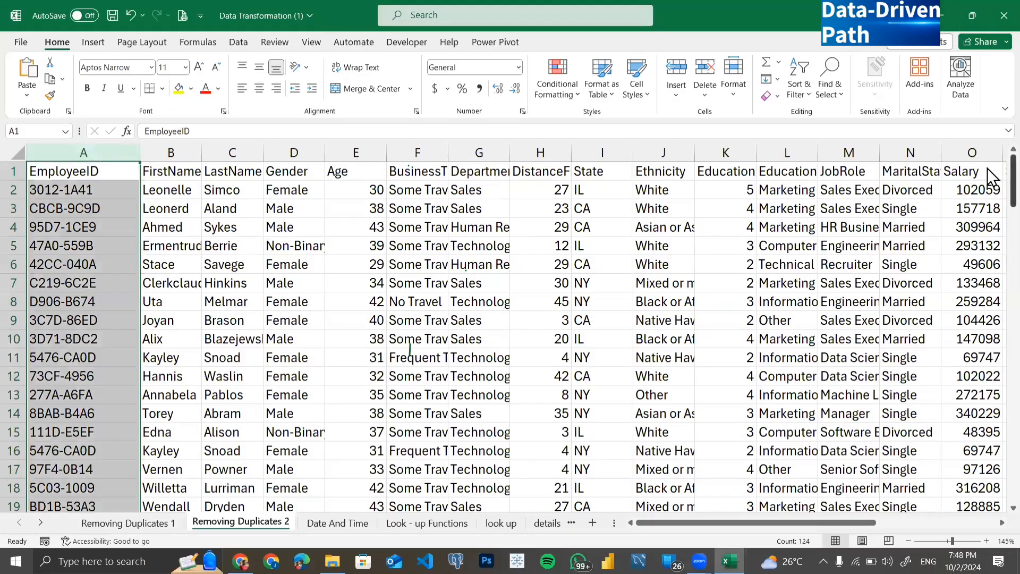
{"action": "scroll", "coordinate": [989, 451], "scroll_direction": "down", "scroll_amount": 20}
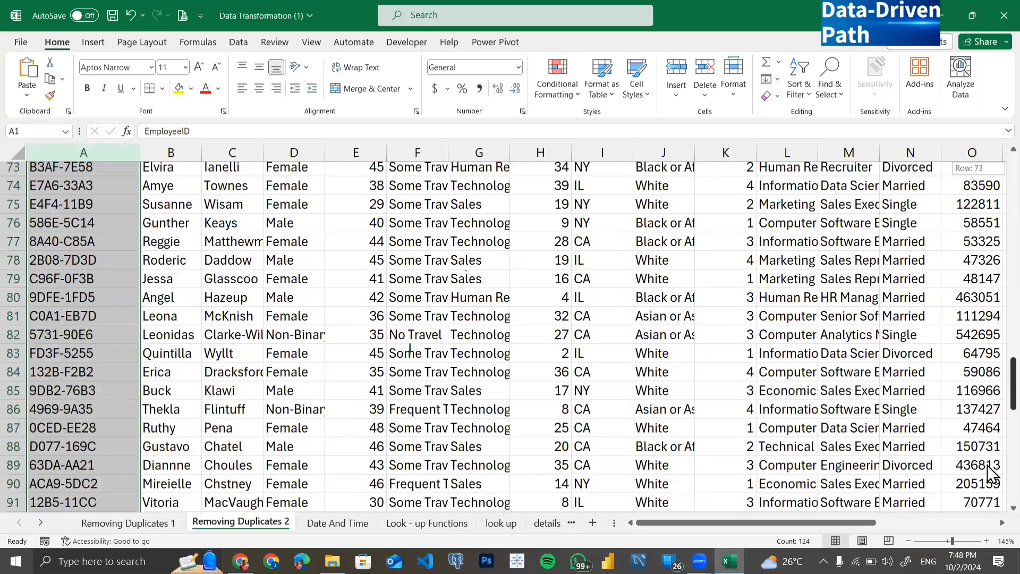
{"action": "scroll", "coordinate": [621, 385], "scroll_direction": "down", "scroll_amount": 14}
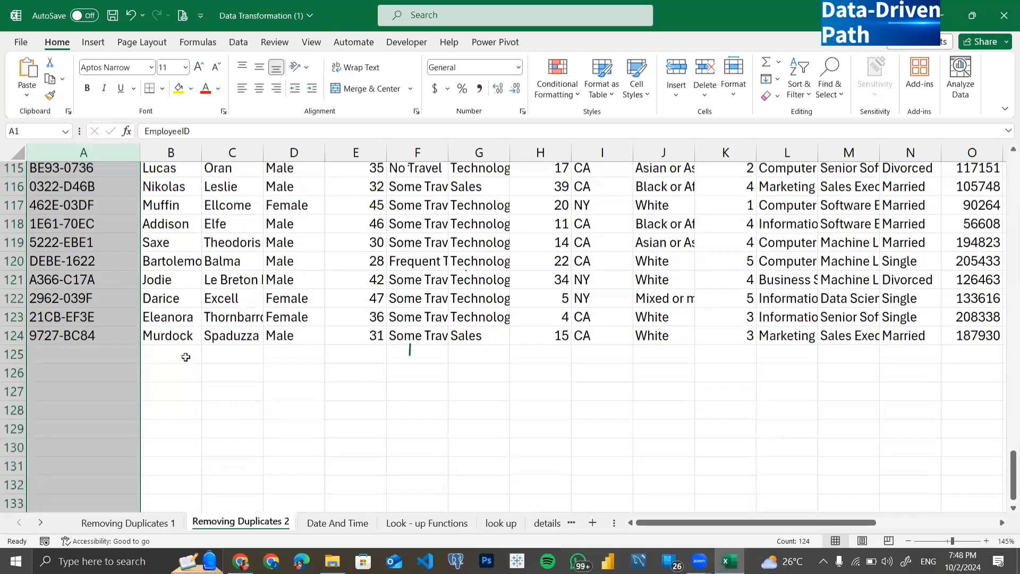
{"action": "scroll", "coordinate": [186, 357], "scroll_direction": "down", "scroll_amount": 1}
{"action": "left_click", "coordinate": [14, 316]}
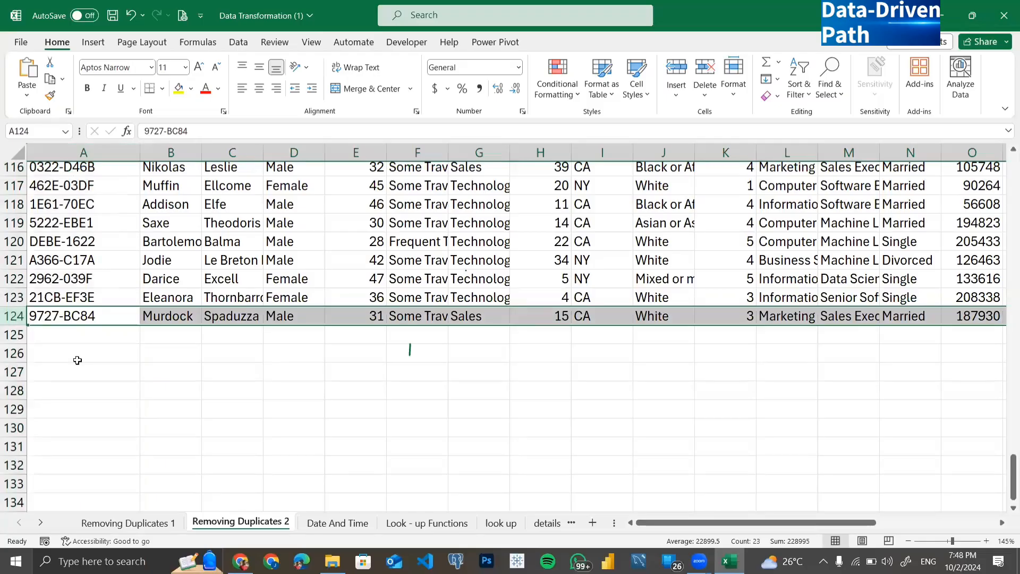
{"action": "left_click_drag", "start_coordinate": [1013, 474], "coordinate": [993, 145]}
{"action": "scroll", "coordinate": [94, 153], "scroll_direction": "up", "scroll_amount": 1}
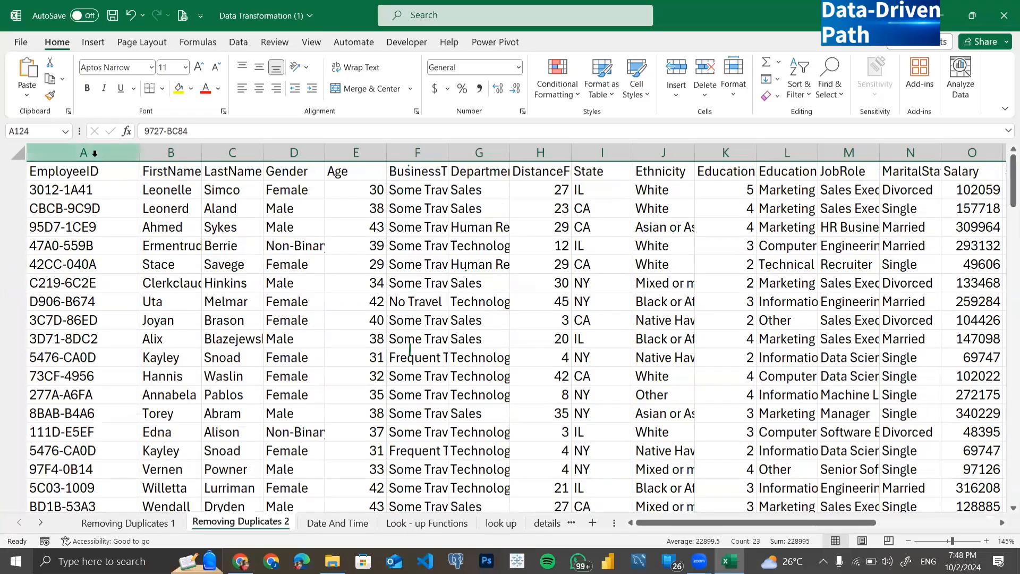
- Remove duplicates from the EmployeeID column, continuing with the current selection only and checking Column A without headers
{"action": "left_click", "coordinate": [94, 154]}
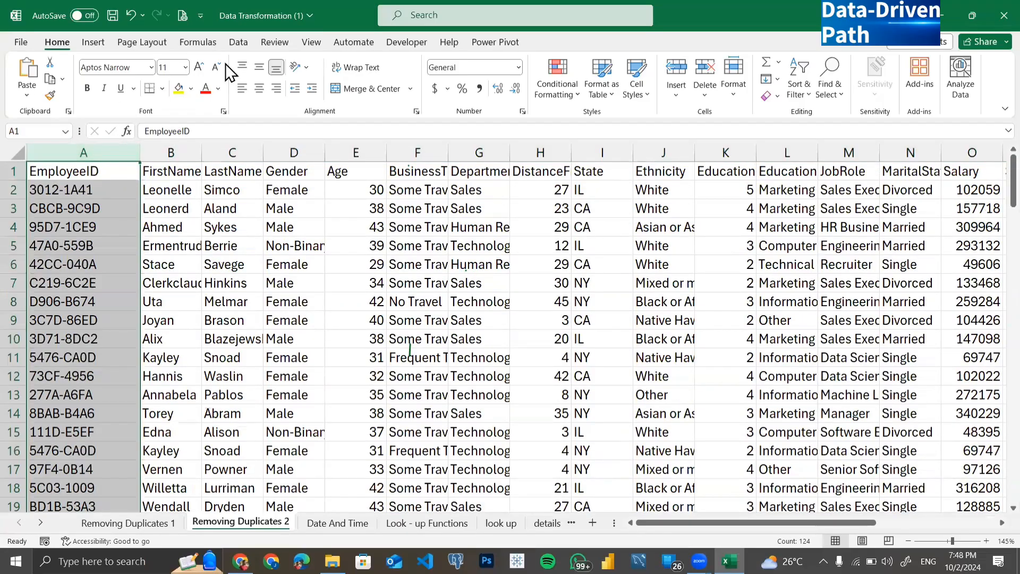
{"action": "key", "text": "alt+a"}
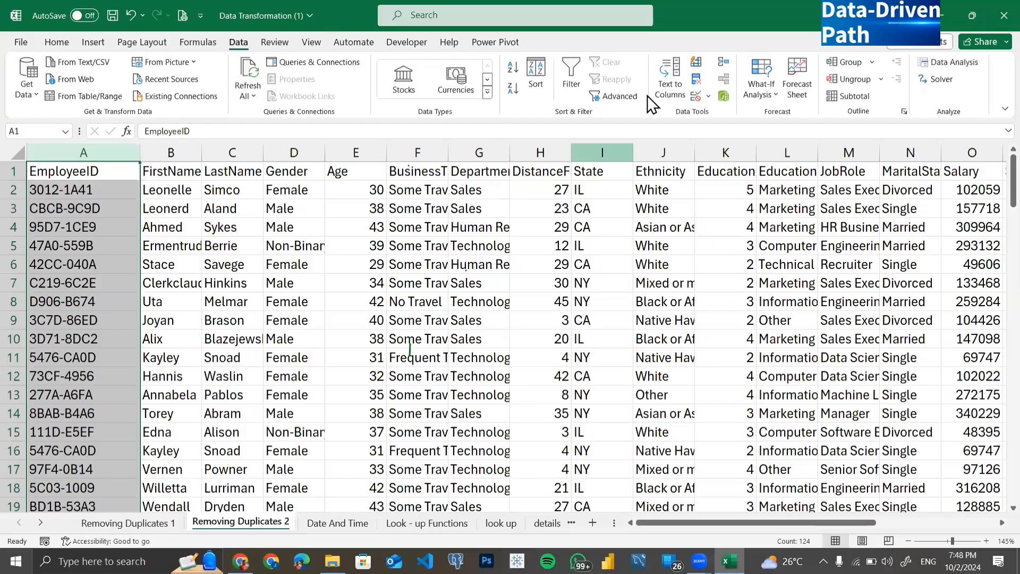
{"action": "left_click", "coordinate": [695, 77]}
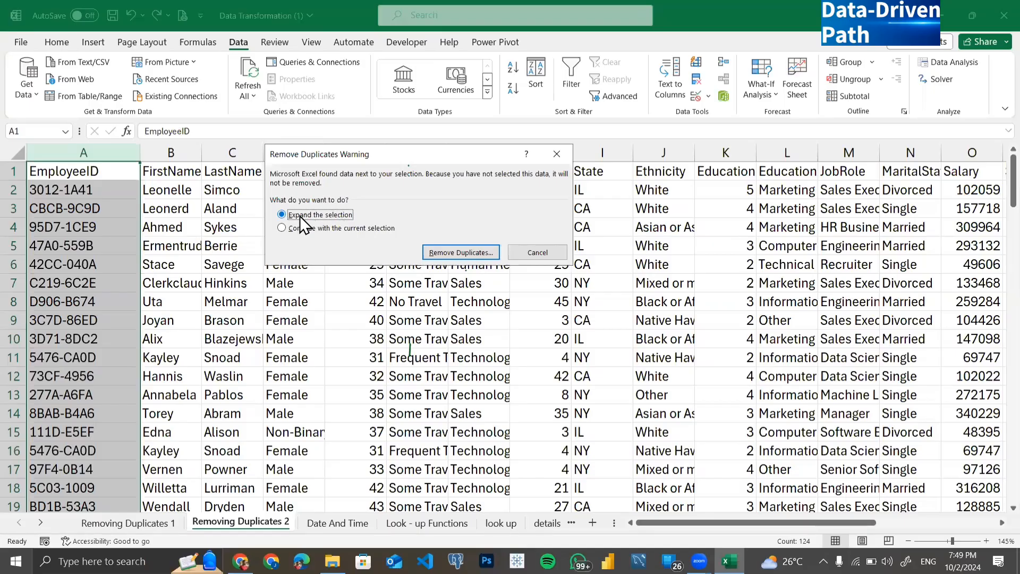
{"action": "left_click", "coordinate": [282, 228]}
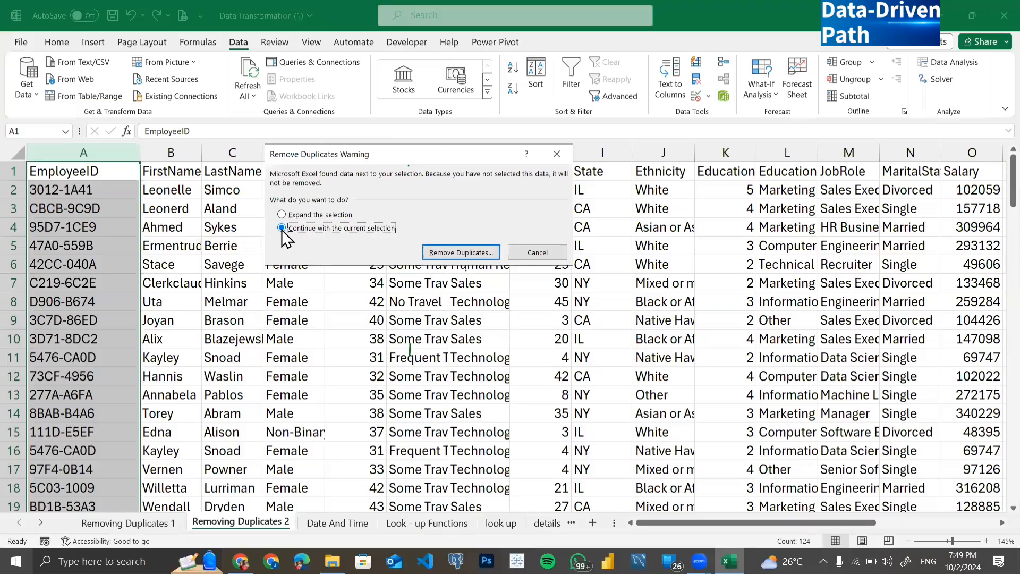
{"action": "left_click", "coordinate": [448, 254]}
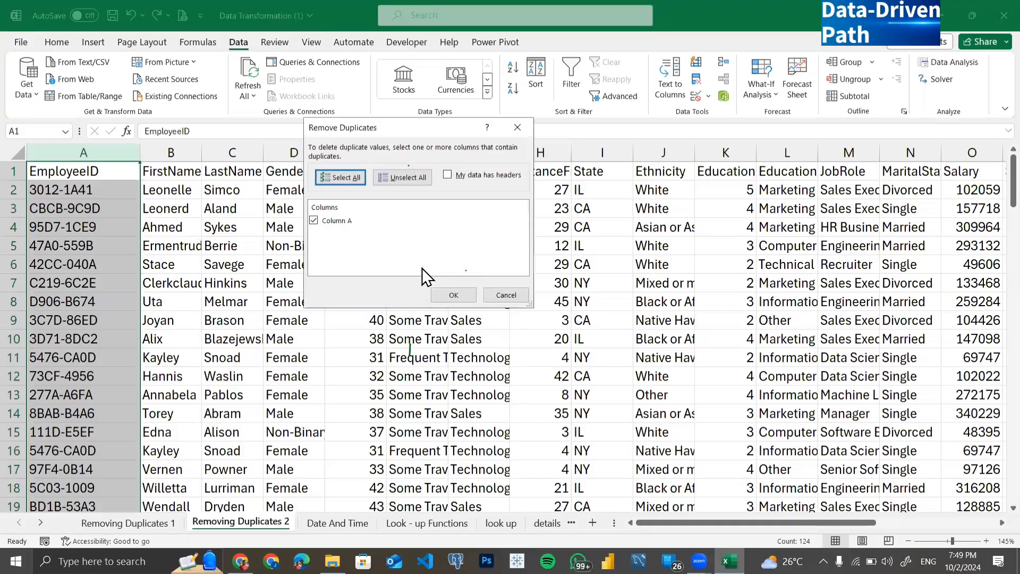
{"action": "left_click", "coordinate": [443, 294]}
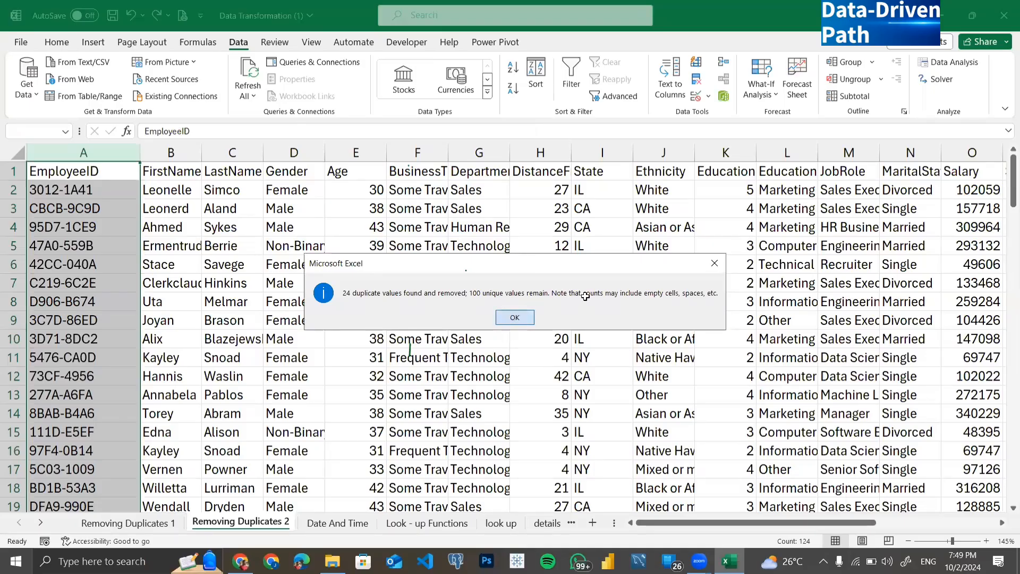
{"action": "left_click", "coordinate": [515, 317]}
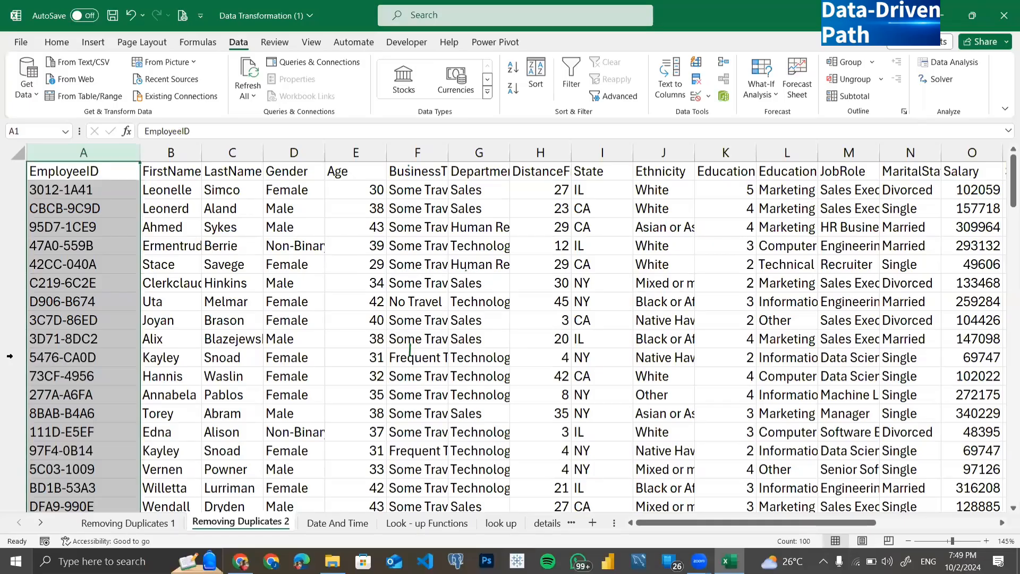
- Compare the employee records in rows 11 and 16, checking their EmployeeIDs against the names and other details
{"action": "left_click", "coordinate": [9, 356]}
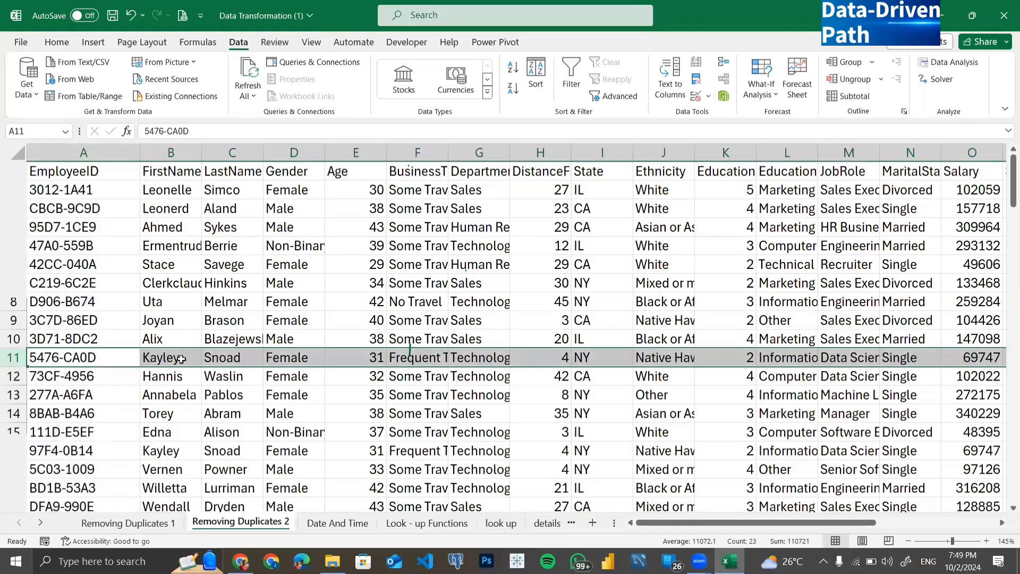
{"action": "left_click_drag", "start_coordinate": [165, 360], "coordinate": [446, 360]}
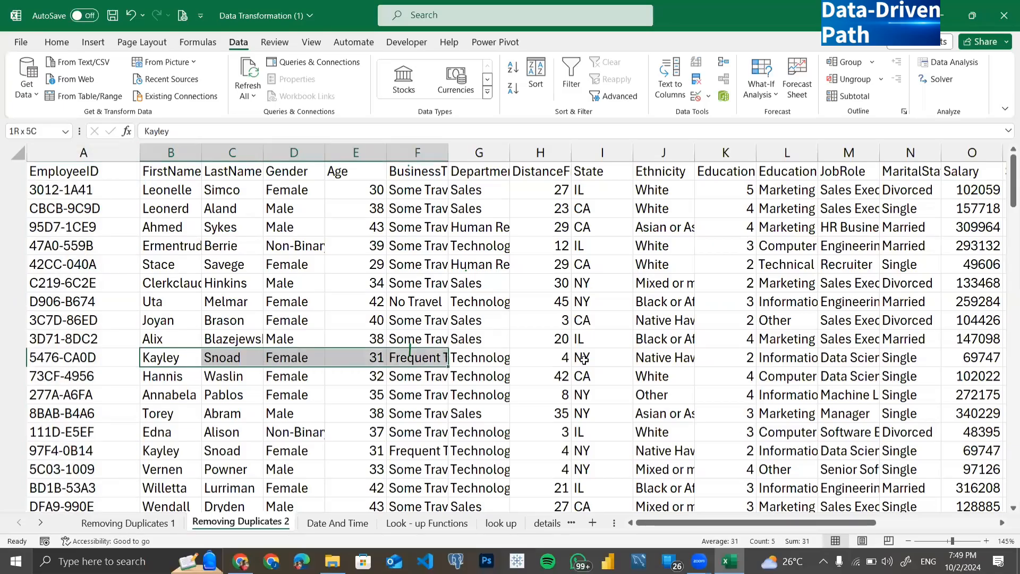
{"action": "left_click_drag", "start_coordinate": [584, 360], "coordinate": [583, 361]}
{"action": "left_click", "coordinate": [156, 454]}
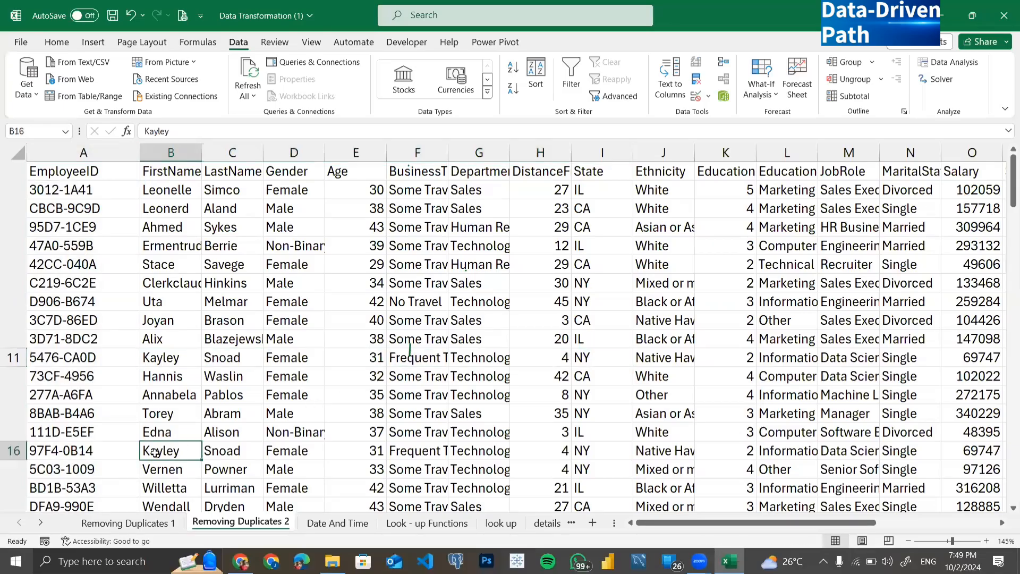
{"action": "left_click_drag", "start_coordinate": [155, 453], "coordinate": [568, 451]}
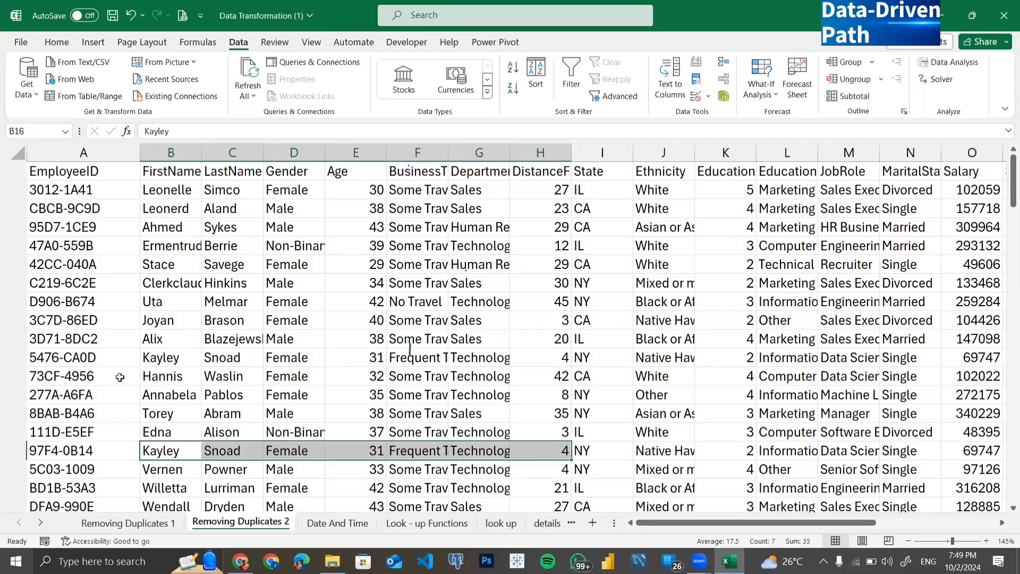
{"action": "left_click", "coordinate": [91, 357]}
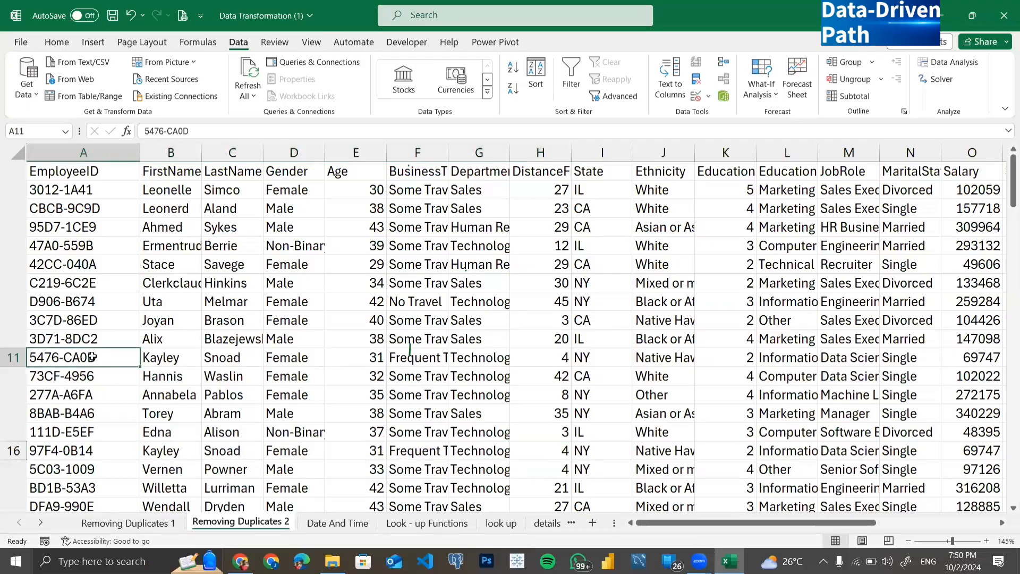
{"action": "left_click", "coordinate": [79, 451]}
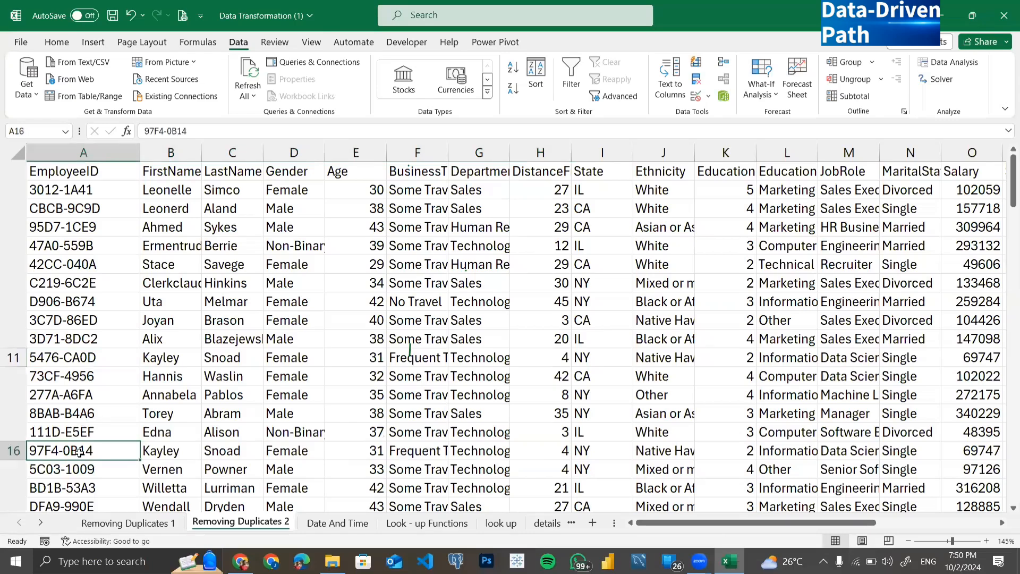
{"action": "left_click", "coordinate": [42, 358]}
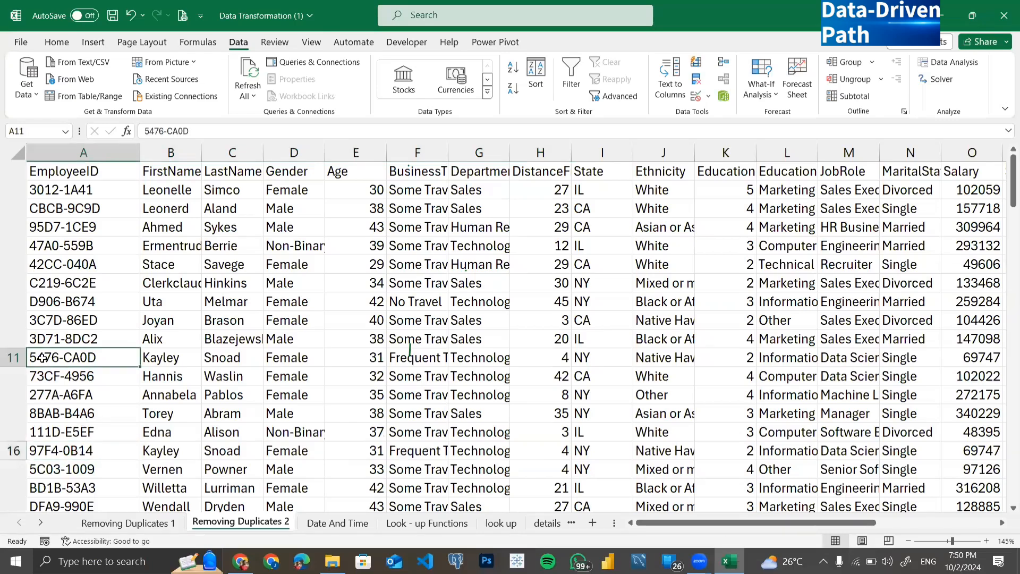
{"action": "left_click", "coordinate": [35, 452]}
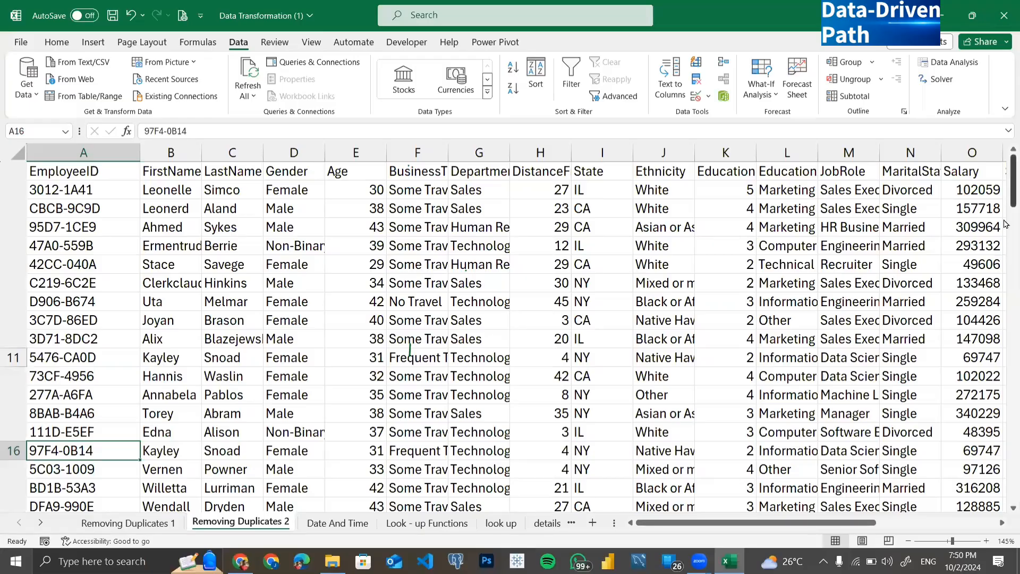
- Examine the EmployeeID cells from A101 down to the last employee record in row 124
{"action": "scroll", "coordinate": [368, 351], "scroll_direction": "down", "scroll_amount": 20}
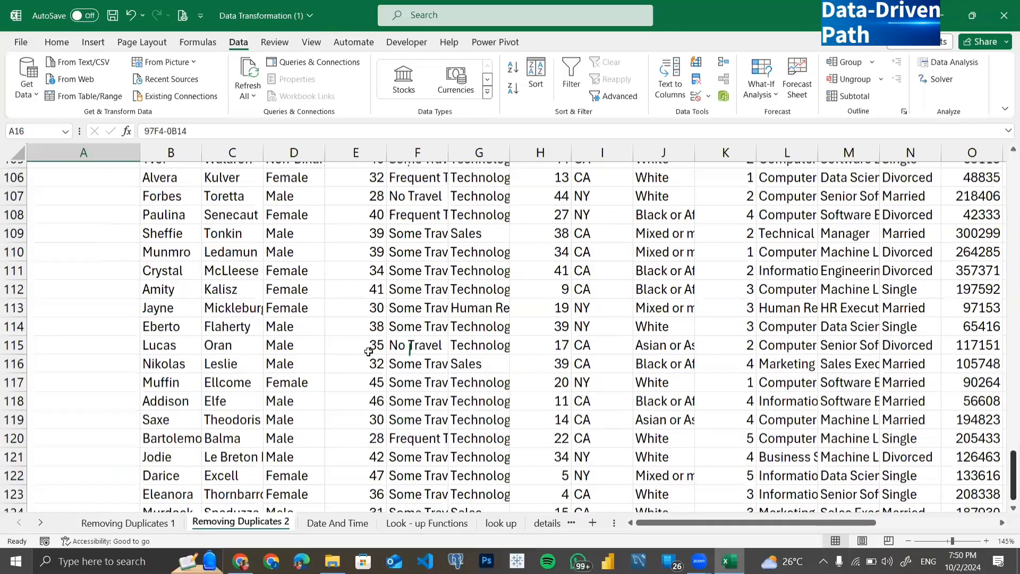
{"action": "scroll", "coordinate": [101, 311], "scroll_direction": "up", "scroll_amount": 2}
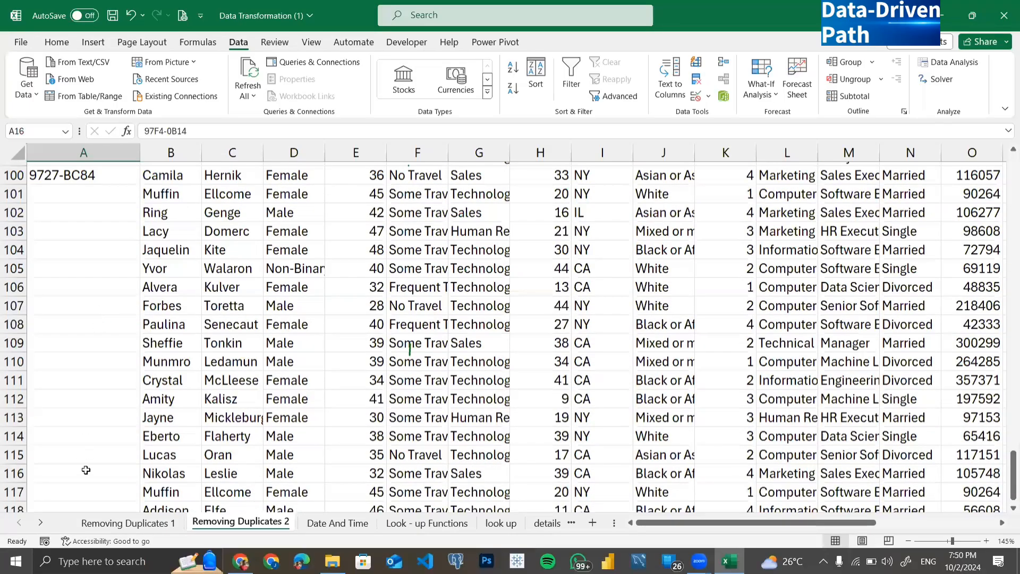
{"action": "scroll", "coordinate": [86, 470], "scroll_direction": "up", "scroll_amount": 2}
{"action": "left_click_drag", "start_coordinate": [85, 306], "coordinate": [93, 478]}
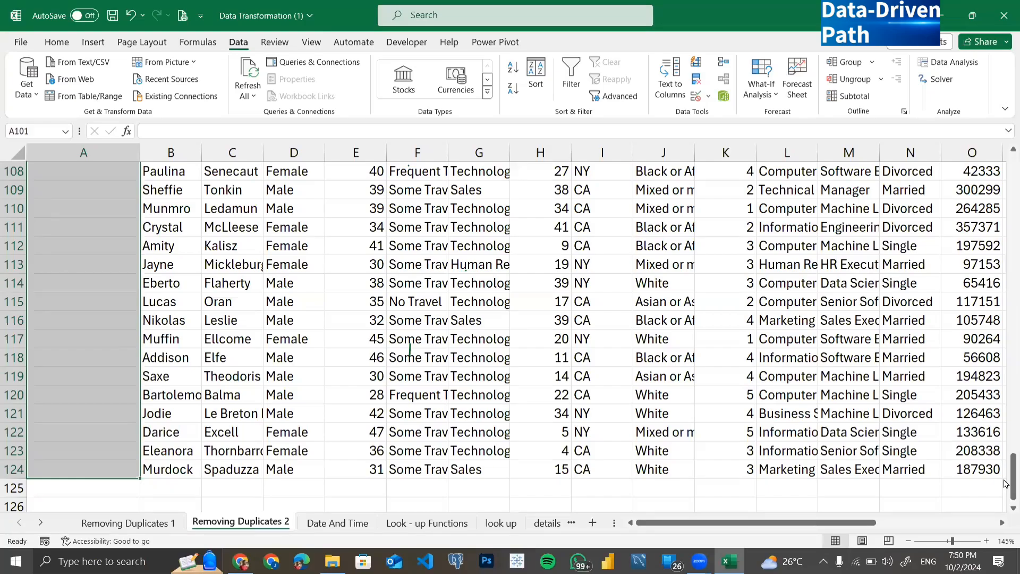
{"action": "left_click_drag", "start_coordinate": [1005, 483], "coordinate": [1006, 369]}
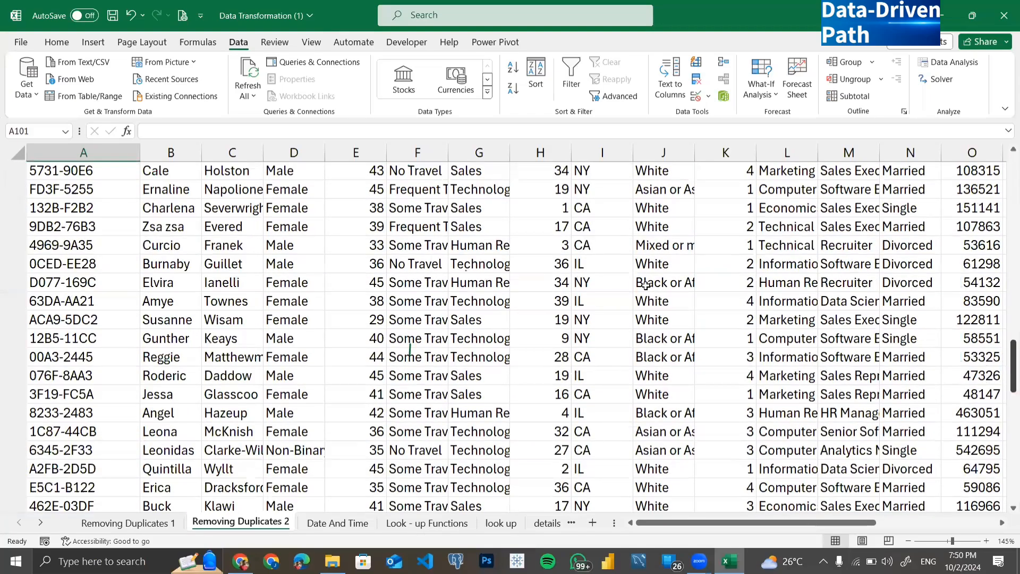
- Undo the duplicate removal on the EmployeeID column and check the IDs down to row 124
{"action": "scroll", "coordinate": [585, 281], "scroll_direction": "down", "scroll_amount": 8}
{"action": "key", "text": "ctrl+z"}
{"action": "scroll", "coordinate": [515, 314], "scroll_direction": "down", "scroll_amount": 7}
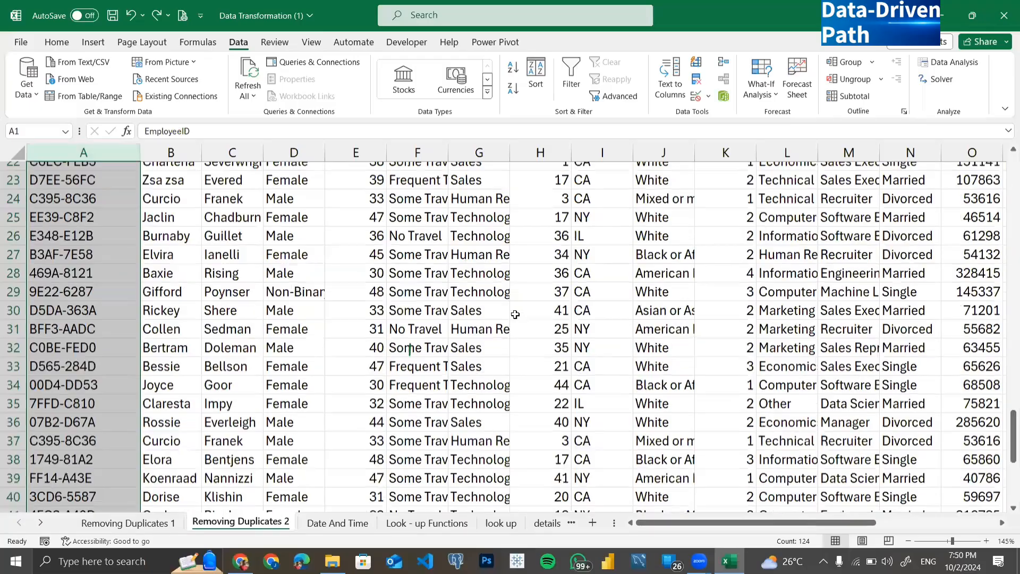
{"action": "scroll", "coordinate": [514, 314], "scroll_direction": "down", "scroll_amount": 20}
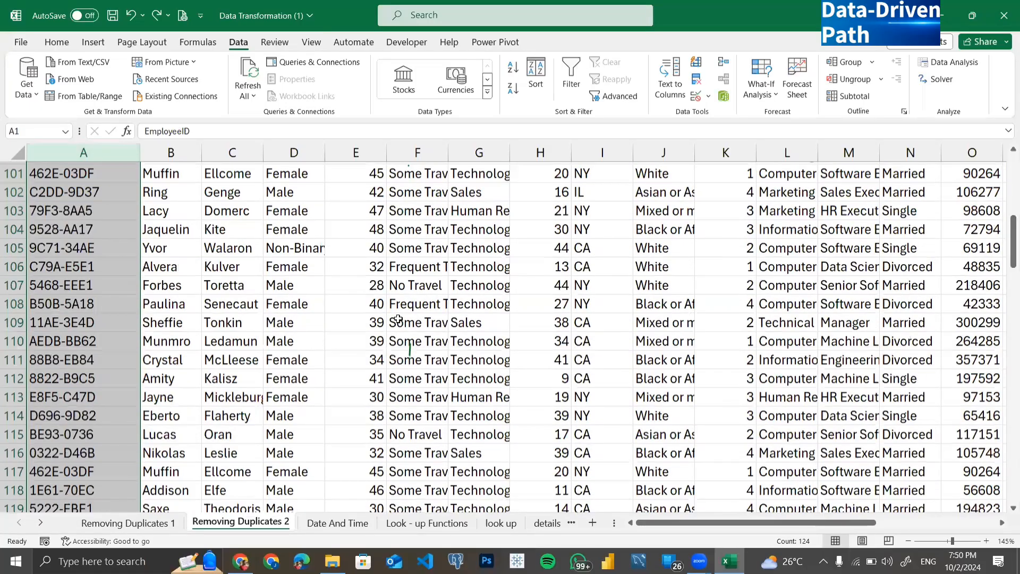
{"action": "scroll", "coordinate": [398, 318], "scroll_direction": "down", "scroll_amount": 4}
{"action": "left_click", "coordinate": [409, 322]}
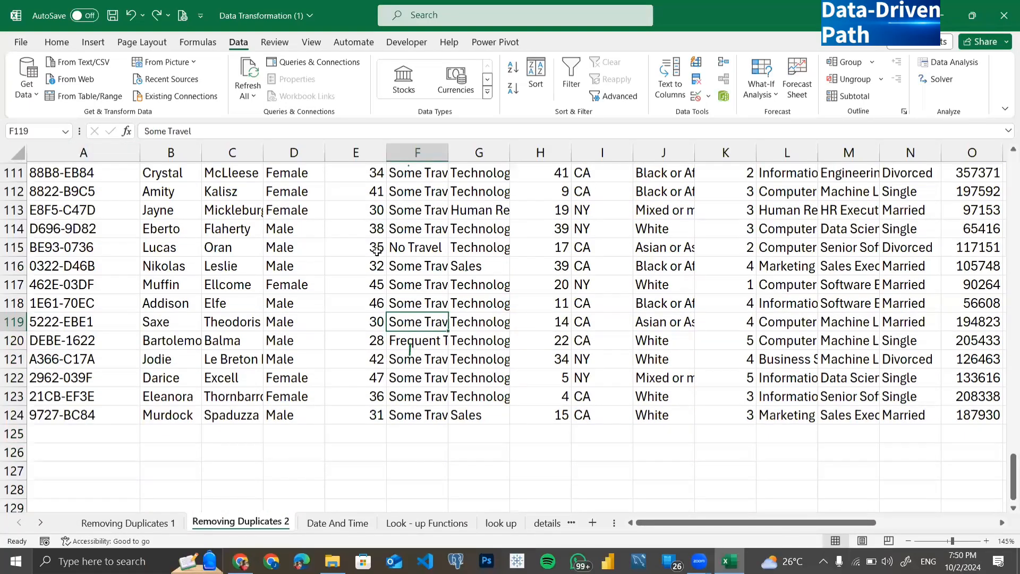
{"action": "scroll", "coordinate": [365, 273], "scroll_direction": "up", "scroll_amount": 20}
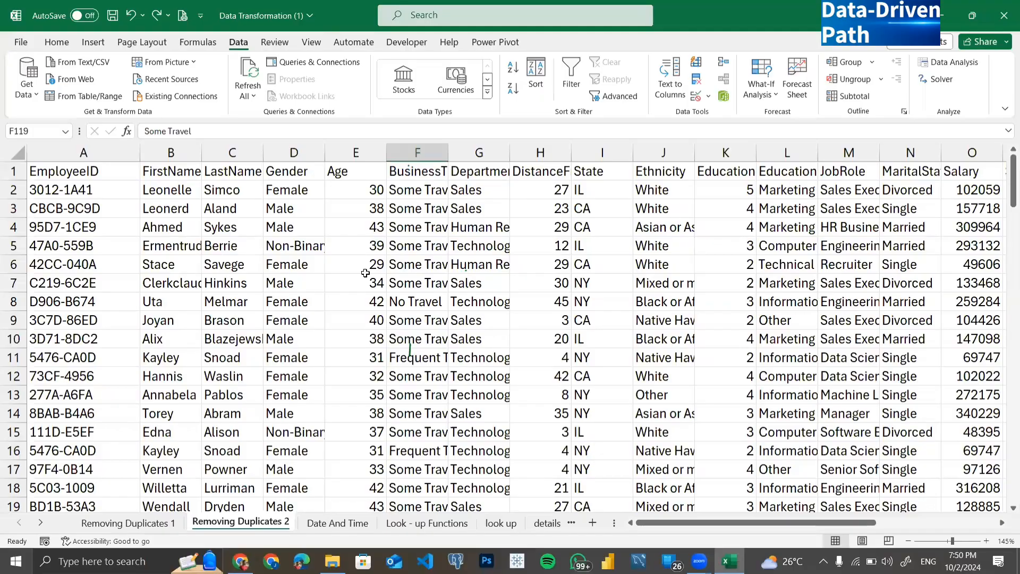
- Remove duplicates from the whole employee table, comparing all columns and treating the first row as headers
{"action": "left_click", "coordinate": [170, 153]}
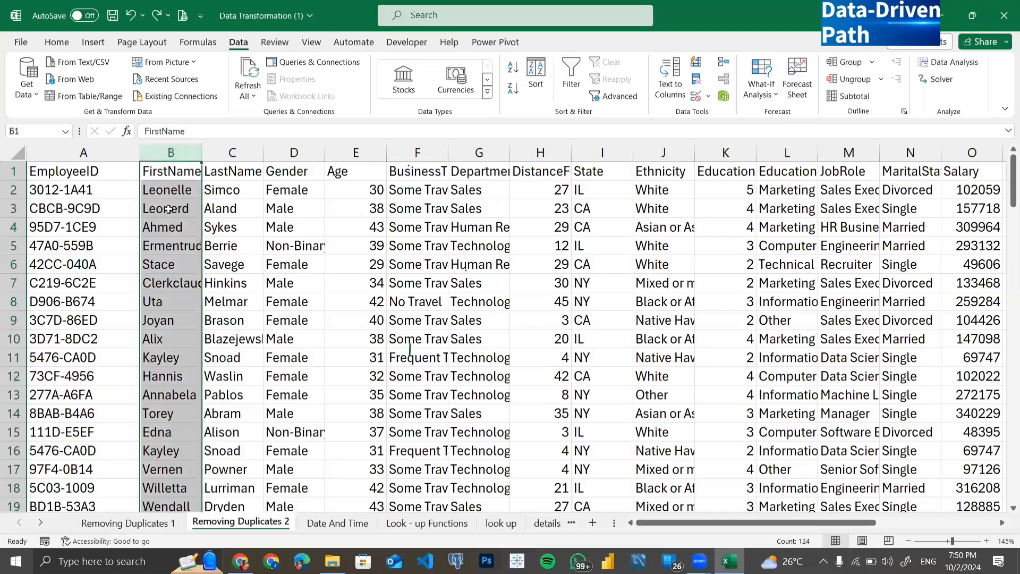
{"action": "left_click", "coordinate": [119, 214]}
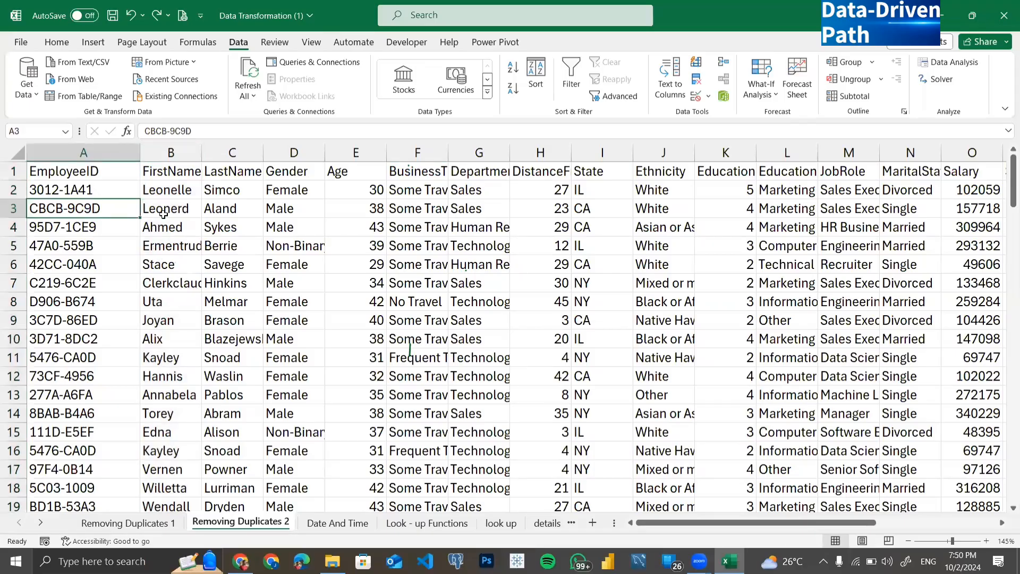
{"action": "left_click", "coordinate": [195, 240]}
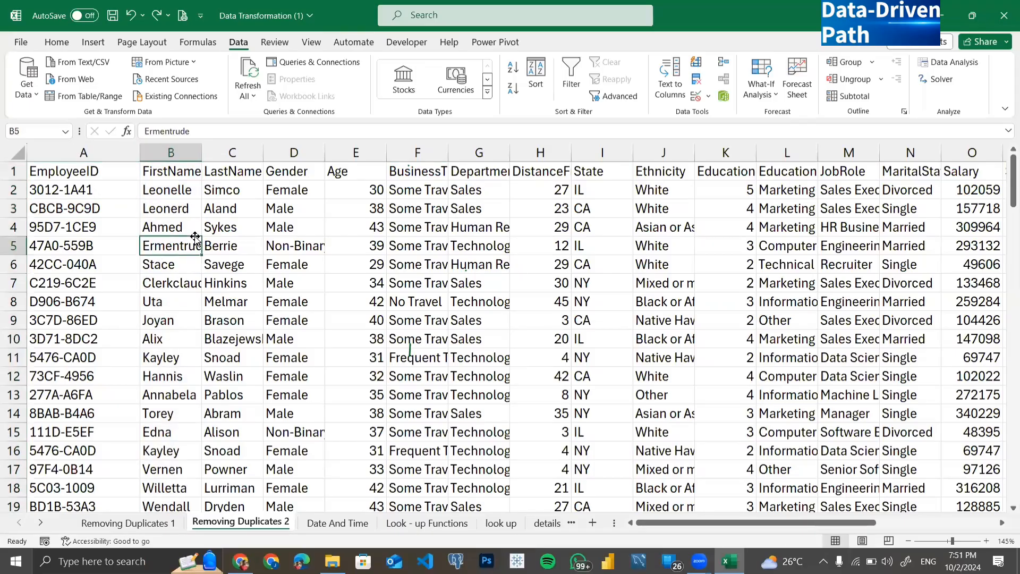
{"action": "left_click", "coordinate": [696, 80]}
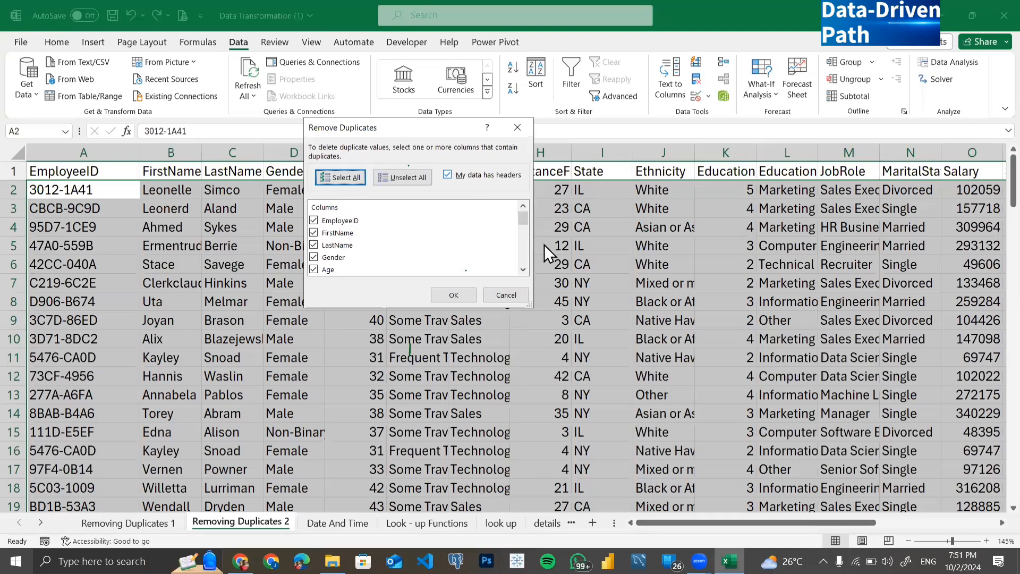
{"action": "left_click_drag", "start_coordinate": [526, 221], "coordinate": [526, 268]}
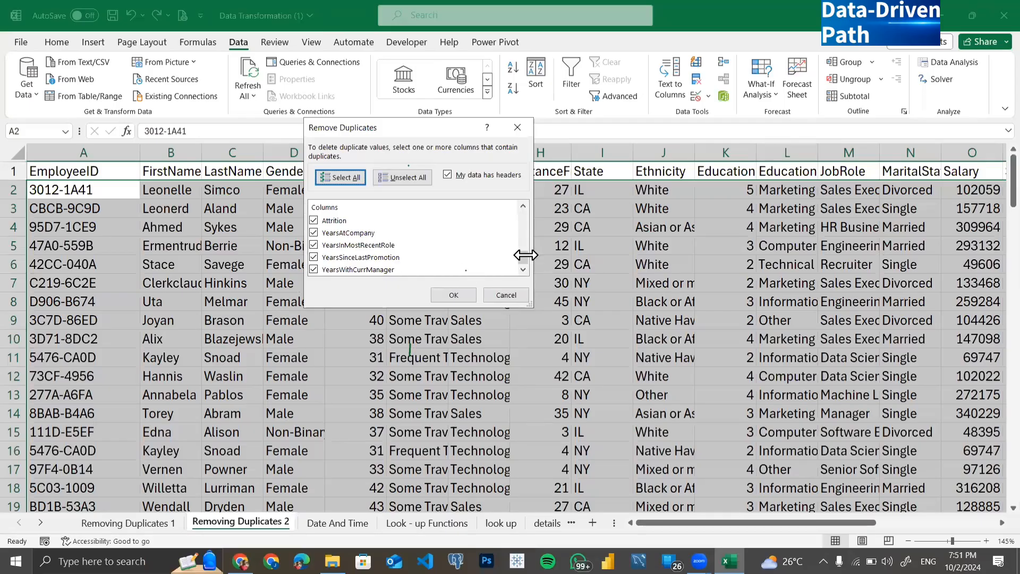
{"action": "left_click_drag", "start_coordinate": [526, 255], "coordinate": [525, 211]}
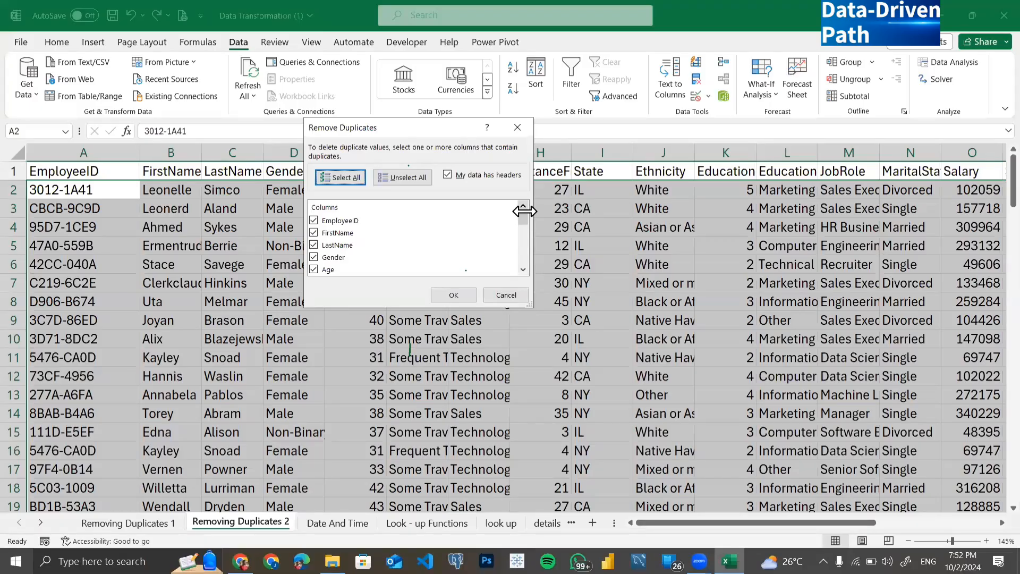
{"action": "left_click", "coordinate": [453, 295]}
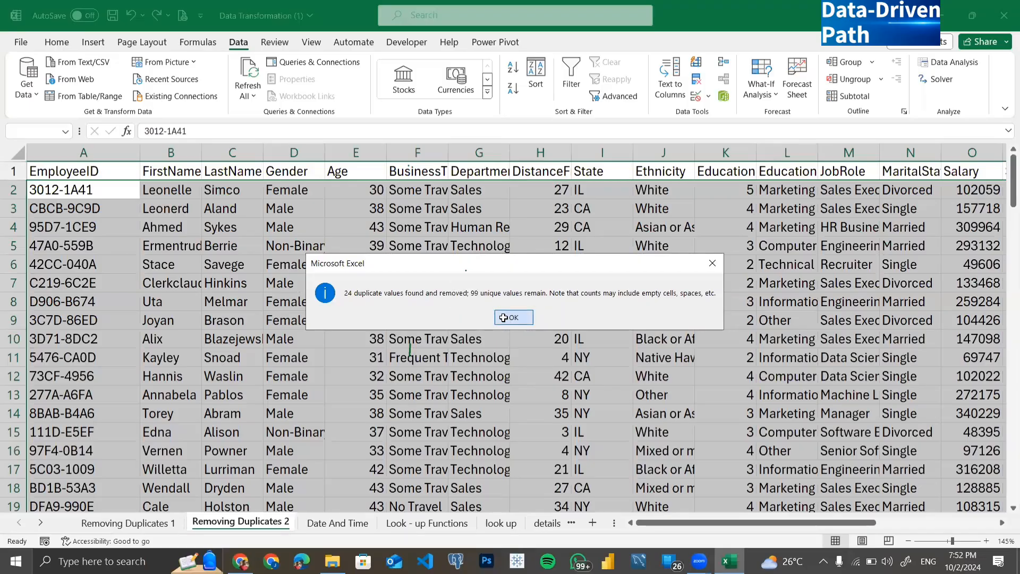
{"action": "key", "text": "Return"}
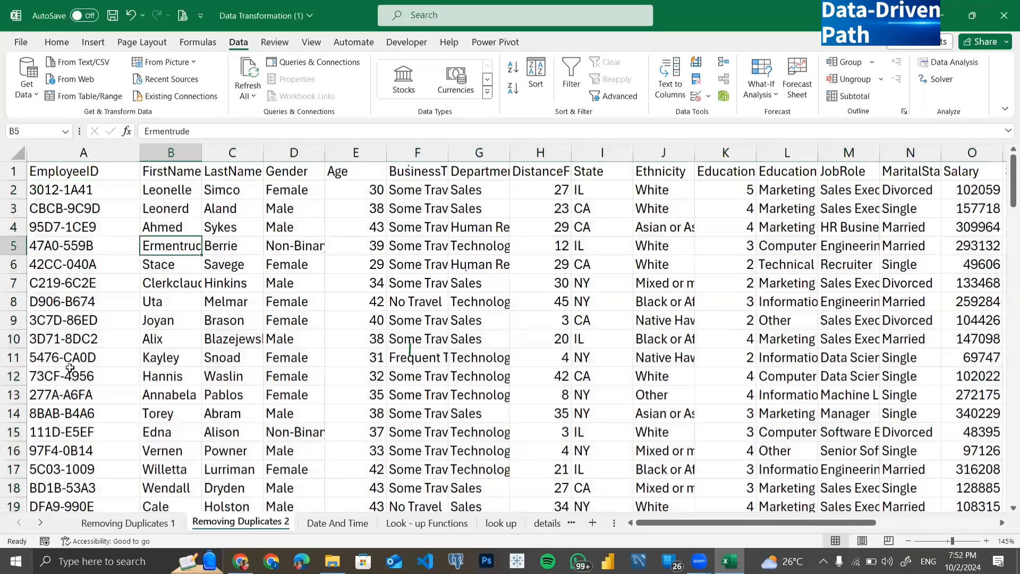
- Check the records in rows 11 and 16 and the end of the employee table
{"action": "left_click", "coordinate": [9, 358]}
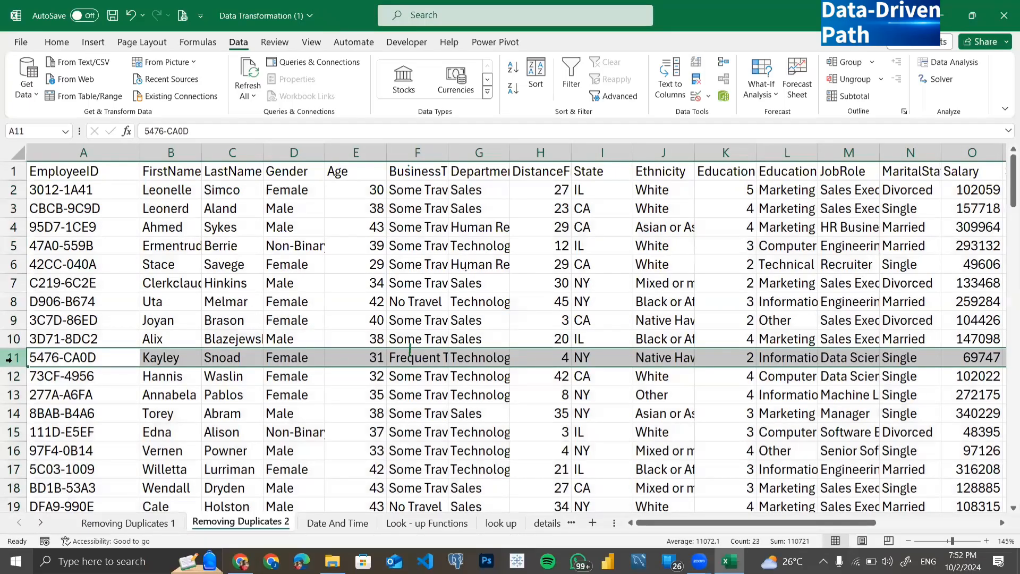
{"action": "left_click", "coordinate": [9, 449]}
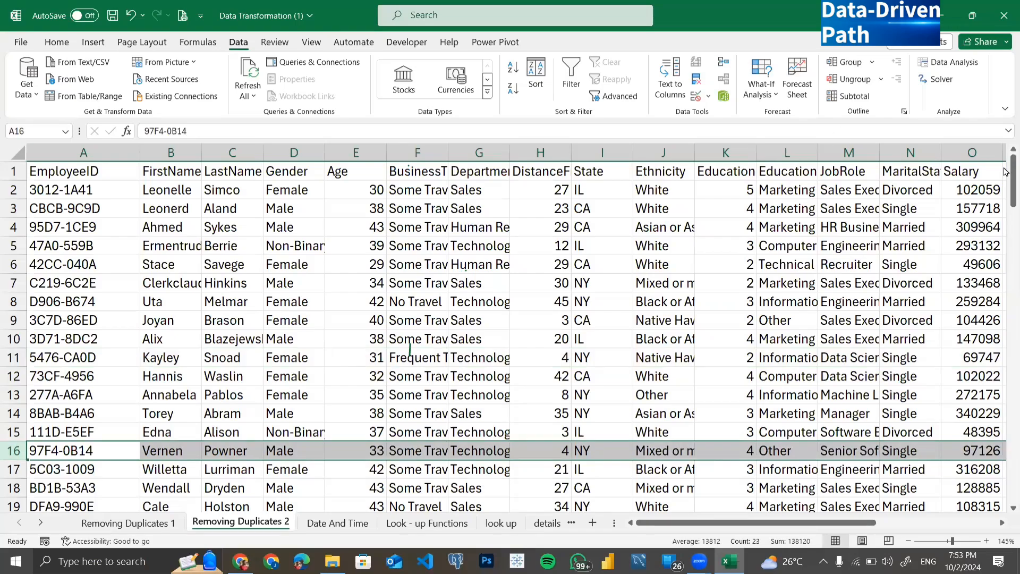
{"action": "left_click_drag", "start_coordinate": [1005, 171], "coordinate": [1005, 418]}
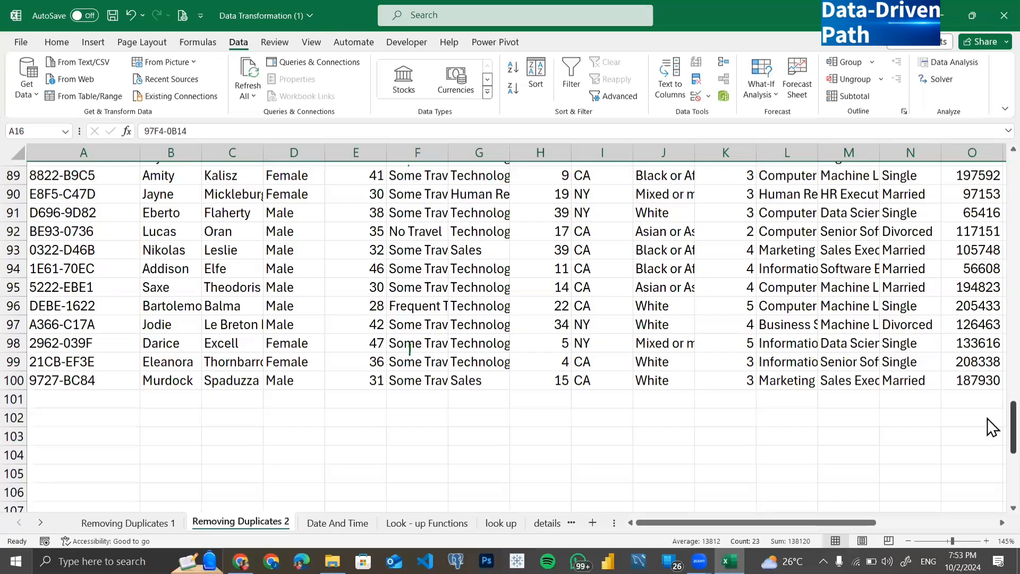
- Undo the duplicate removal on the whole employee table and check how far the records extend
{"action": "scroll", "coordinate": [992, 426], "scroll_direction": "up", "scroll_amount": 10}
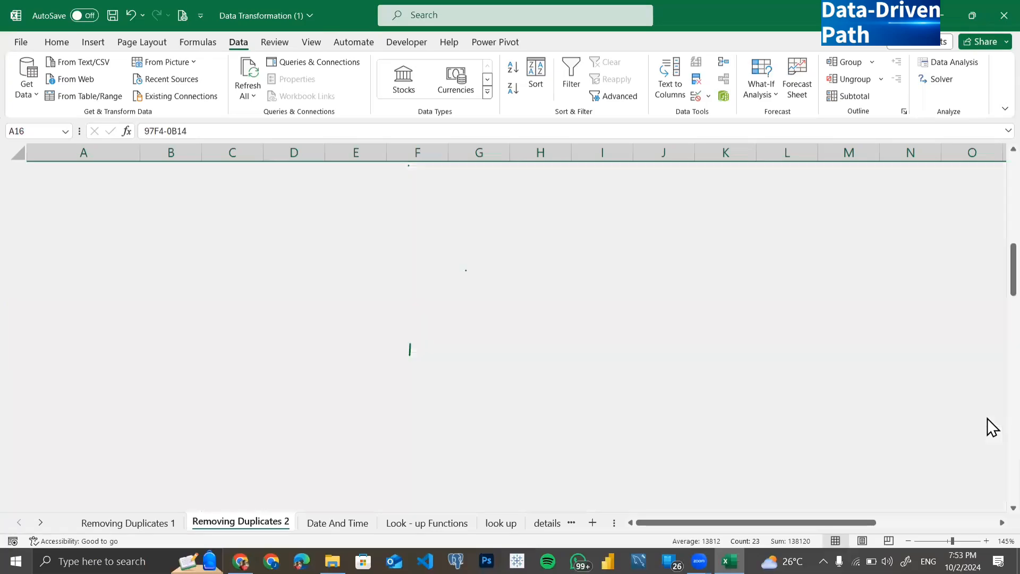
{"action": "key", "text": "ctrl+z"}
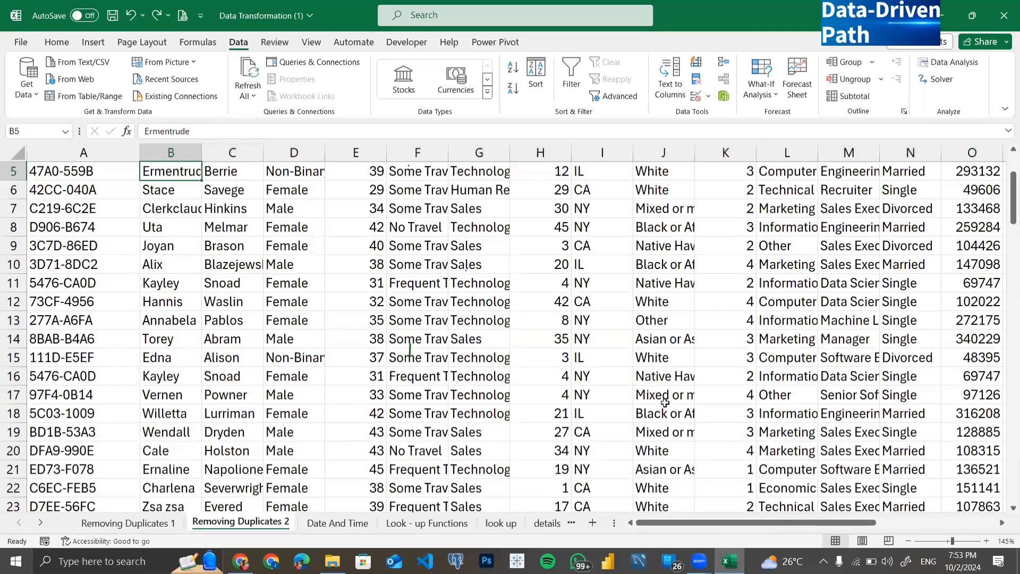
{"action": "scroll", "coordinate": [665, 402], "scroll_direction": "down", "scroll_amount": 11}
{"action": "scroll", "coordinate": [665, 402], "scroll_direction": "down", "scroll_amount": 20}
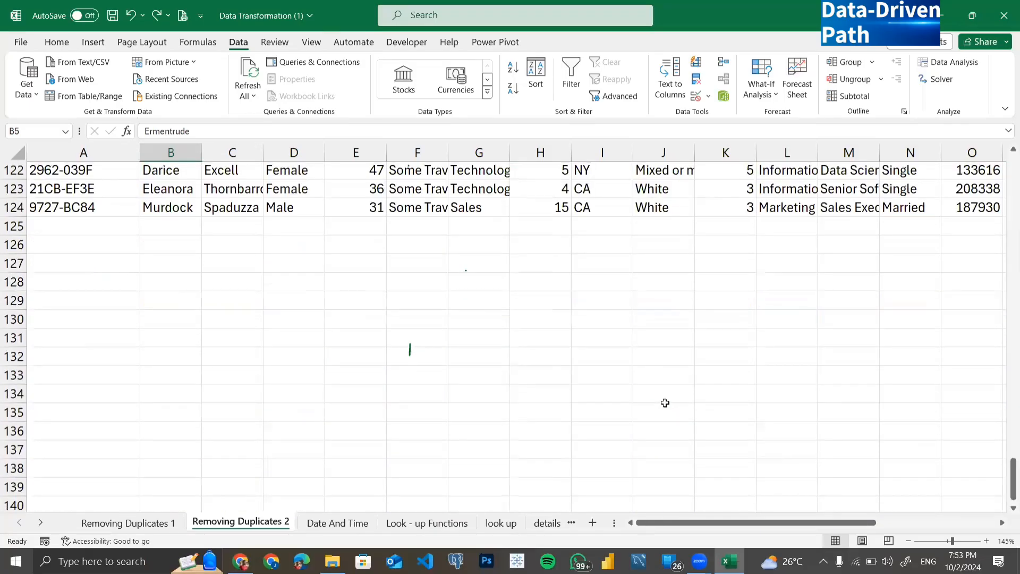
{"action": "scroll", "coordinate": [665, 402], "scroll_direction": "up", "scroll_amount": 20}
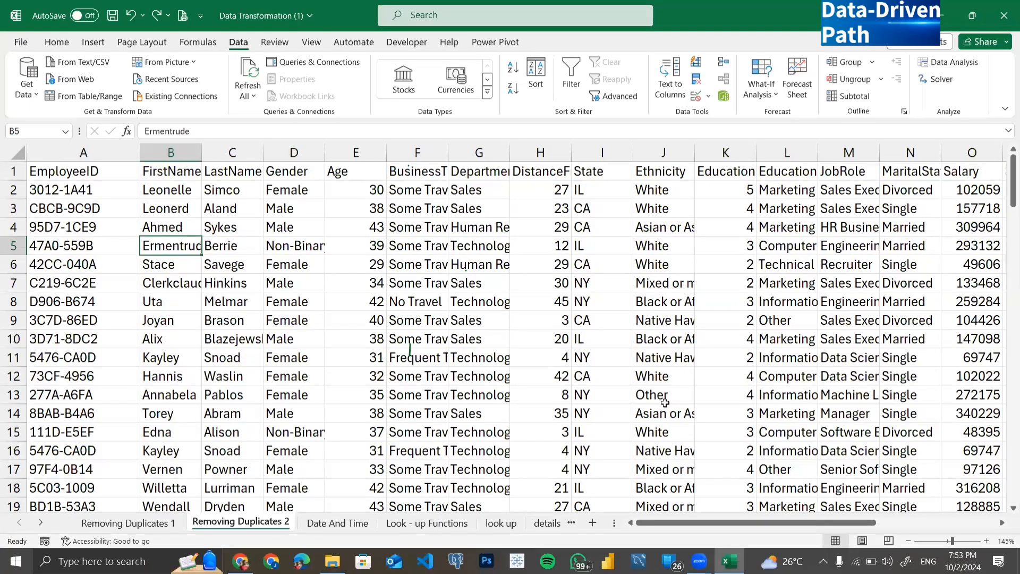
- Highlight duplicate values across the whole employee table with Light Red Fill with Dark Red Text
{"action": "key", "text": "ctrl+a"}
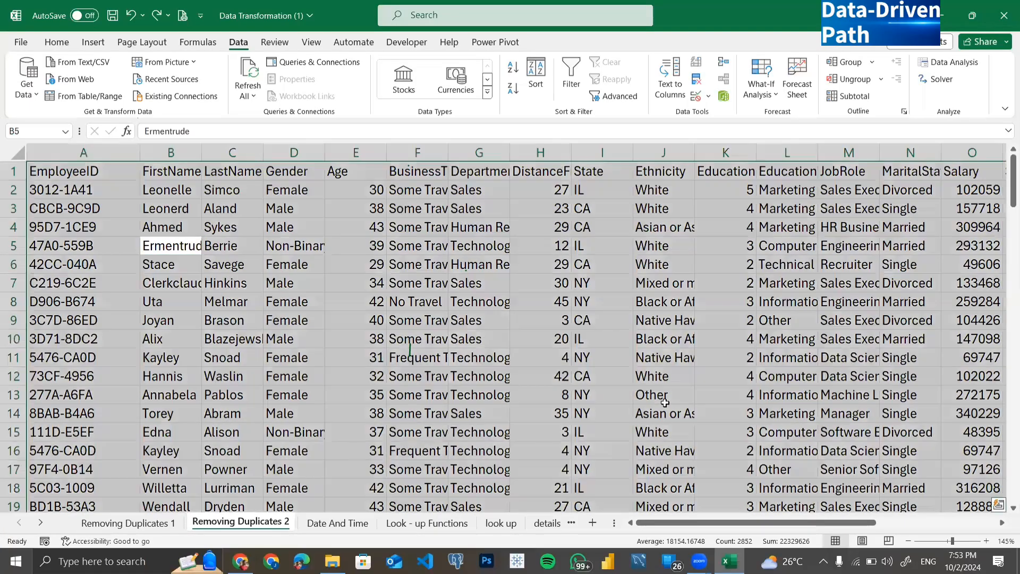
{"action": "left_click", "coordinate": [59, 43]}
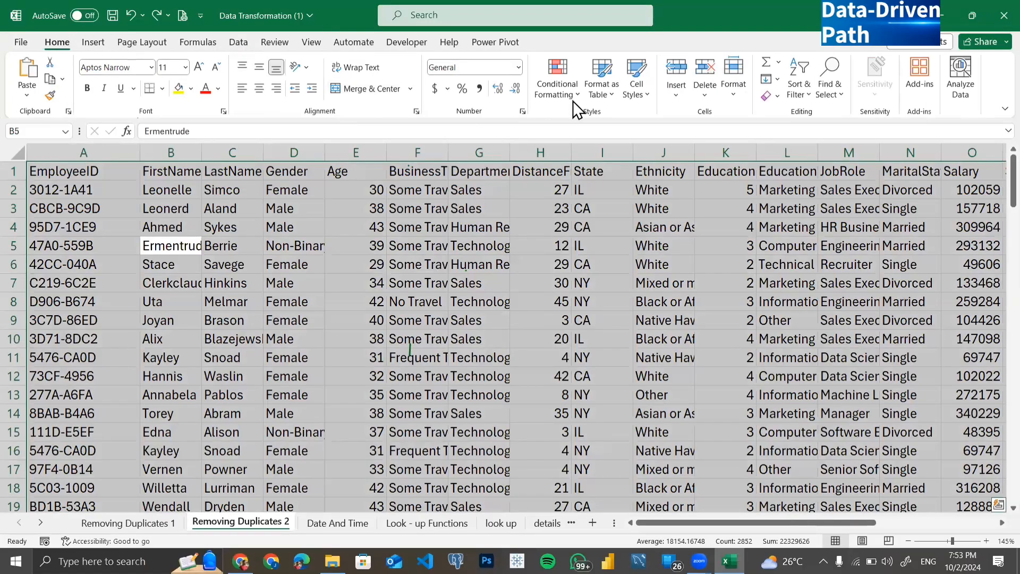
{"action": "left_click", "coordinate": [574, 101]}
{"action": "mouse_move", "coordinate": [603, 121]}
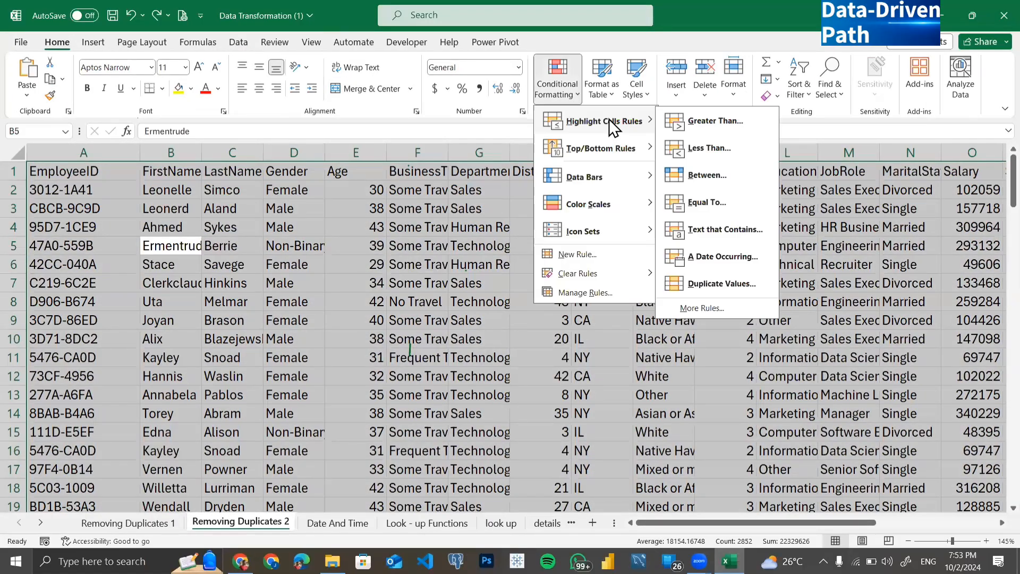
{"action": "left_click", "coordinate": [716, 278]}
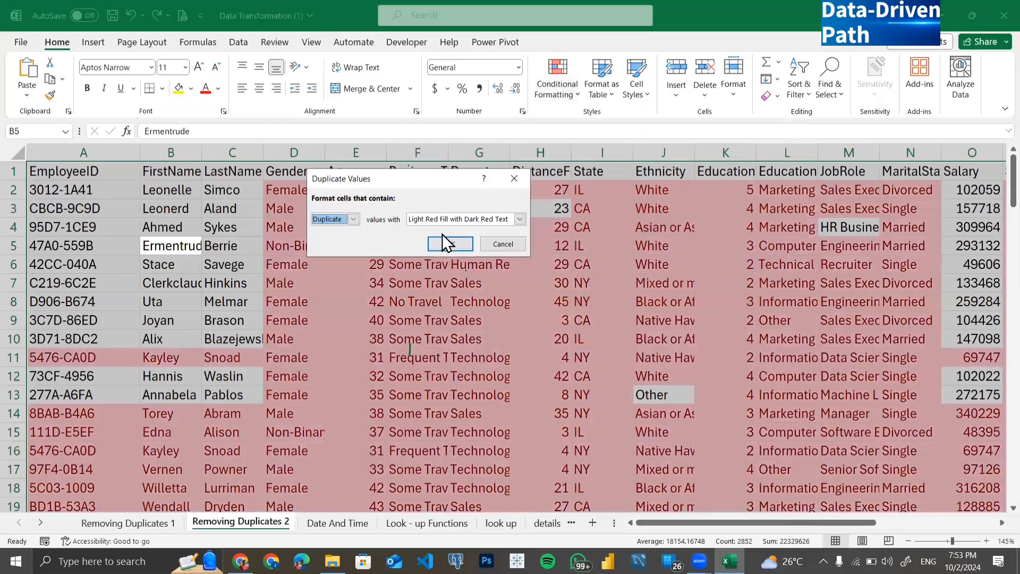
{"action": "left_click", "coordinate": [443, 243]}
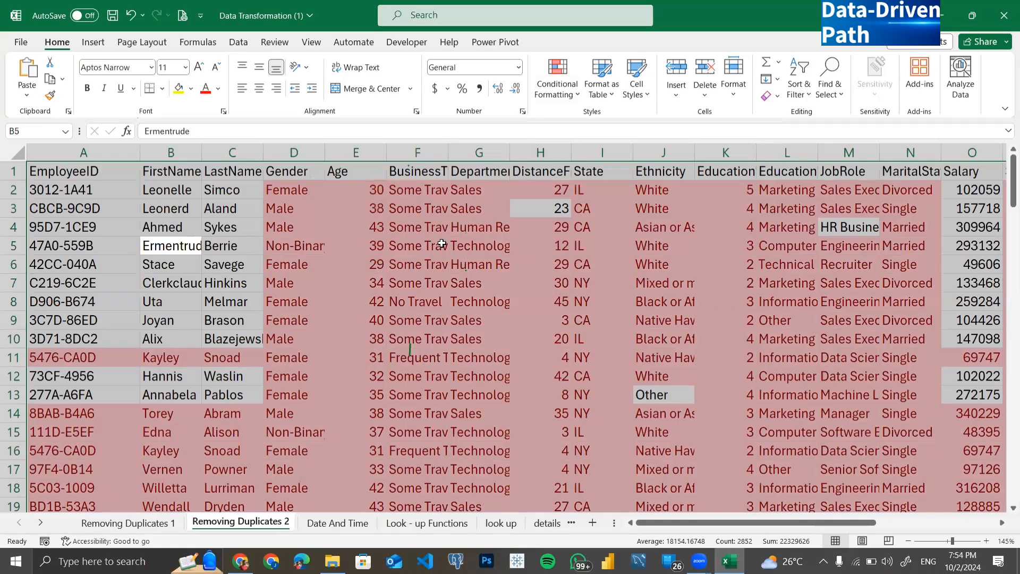
- Check the highlighting of the record in row 11 across all columns and undo the duplicate-values formatting on the table
{"action": "left_click", "coordinate": [311, 188]}
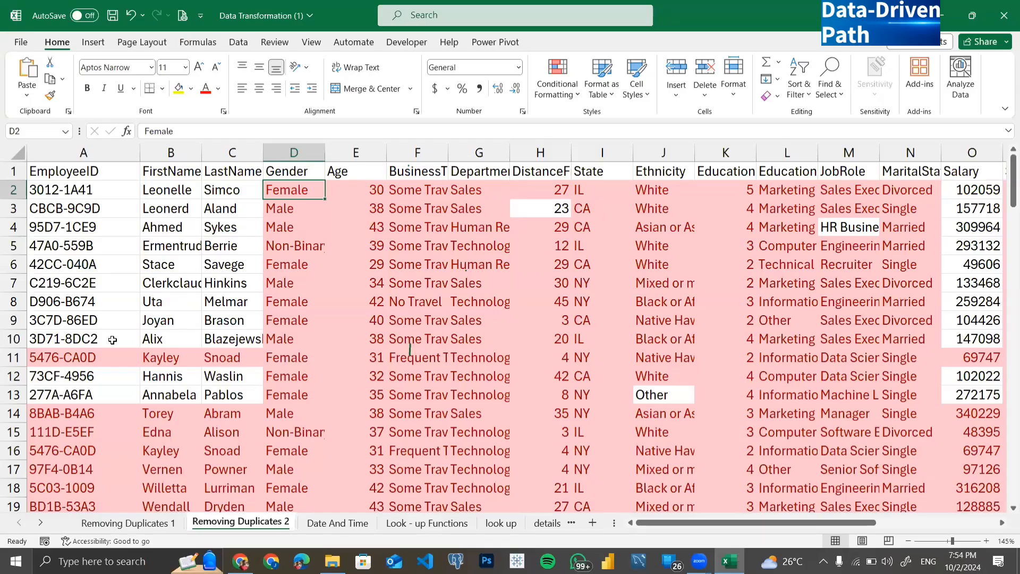
{"action": "left_click", "coordinate": [8, 360]}
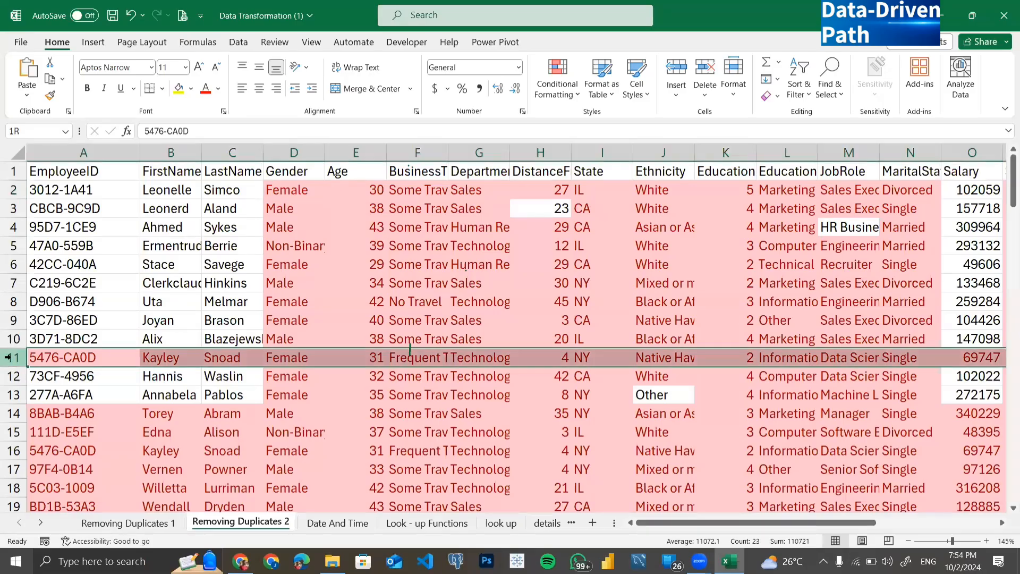
{"action": "scroll", "coordinate": [517, 374], "scroll_direction": "right", "scroll_amount": 4}
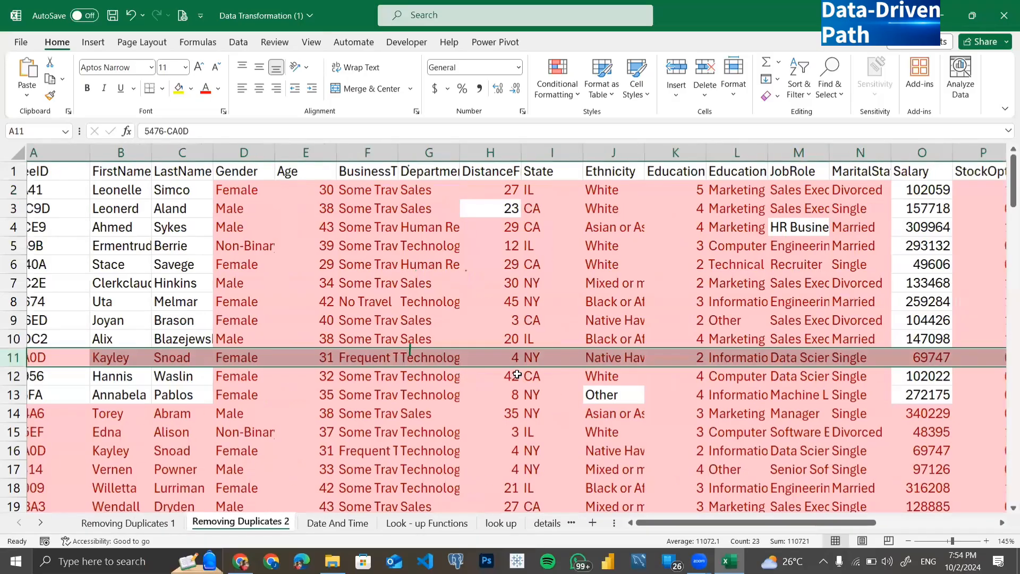
{"action": "scroll", "coordinate": [517, 374], "scroll_direction": "right", "scroll_amount": 5}
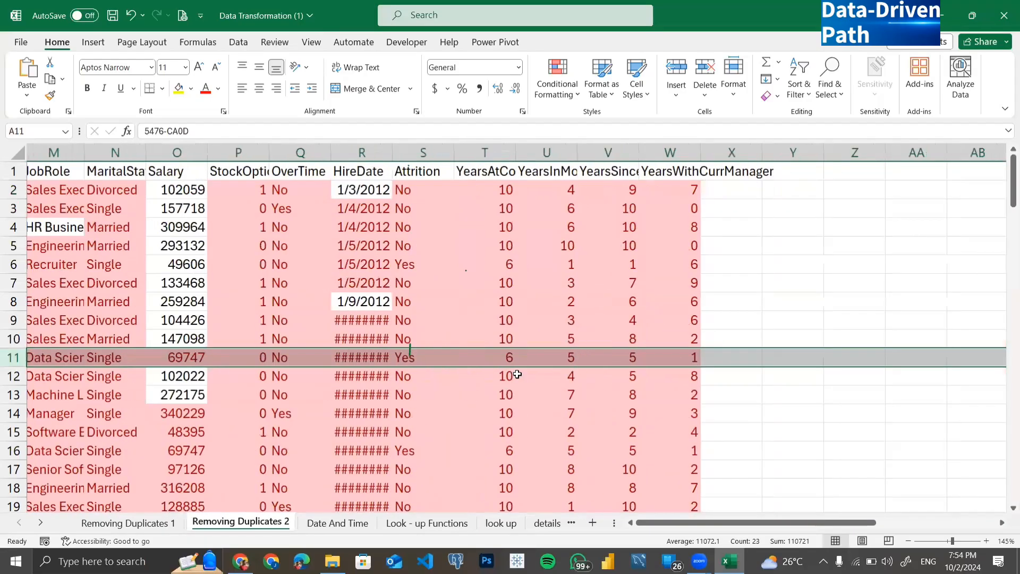
{"action": "scroll", "coordinate": [517, 374], "scroll_direction": "left", "scroll_amount": 2}
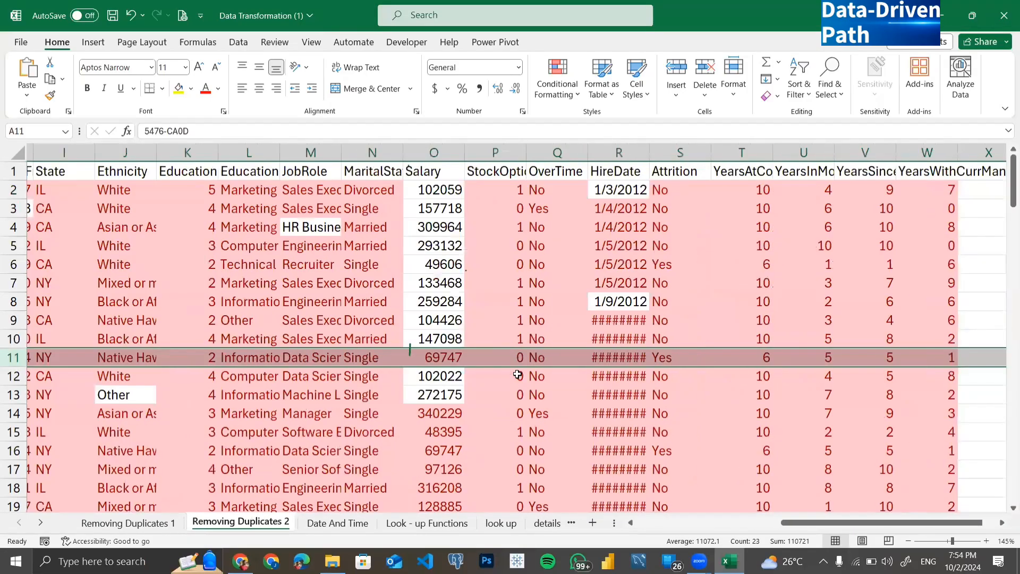
{"action": "scroll", "coordinate": [517, 374], "scroll_direction": "left", "scroll_amount": 4}
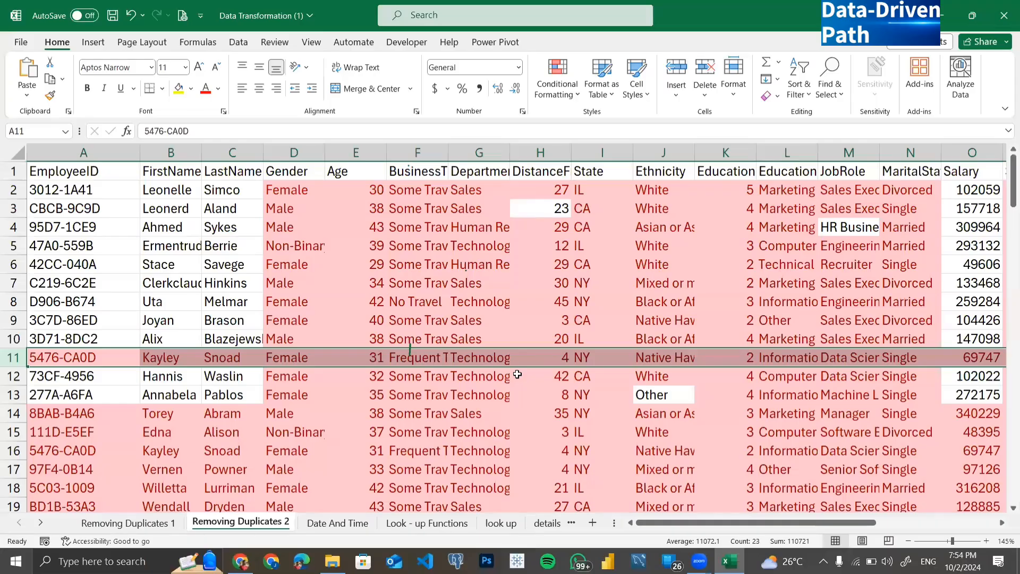
{"action": "key", "text": "ctrl+z"}
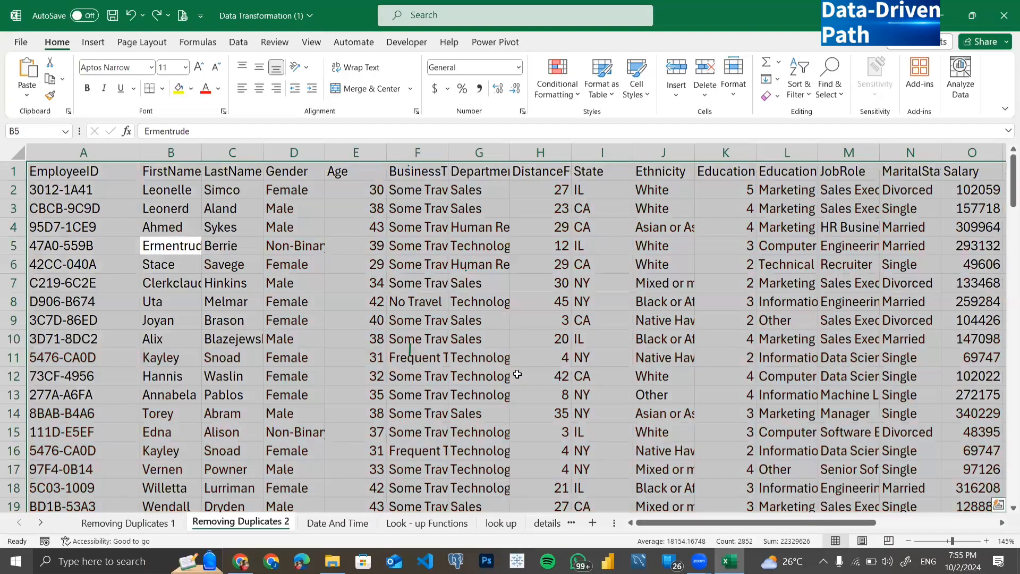